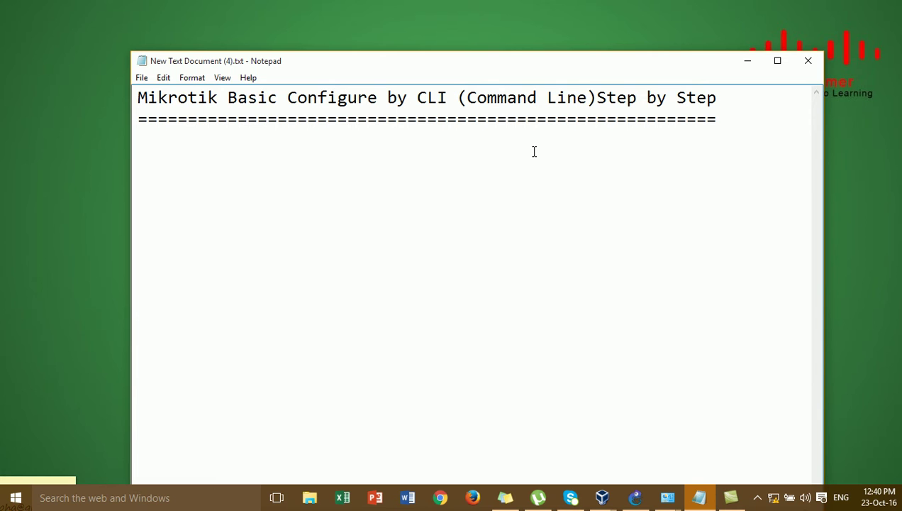
Minimize the Notepad window of CLI configuration notes to reveal the desktop.
left_click(508, 119)
left_click(748, 64)
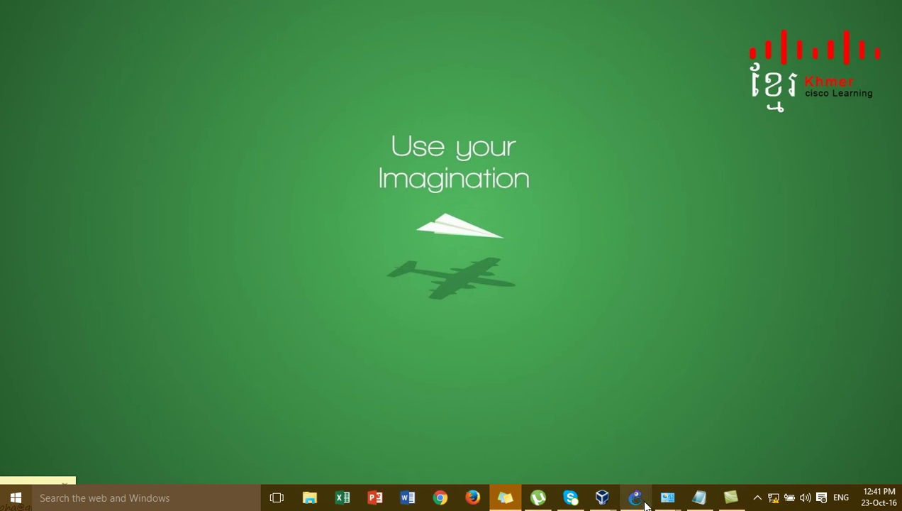
Bring up the GNS3 topology, then switch to the winxp-client-01 virtual machine window.
left_click(635, 498)
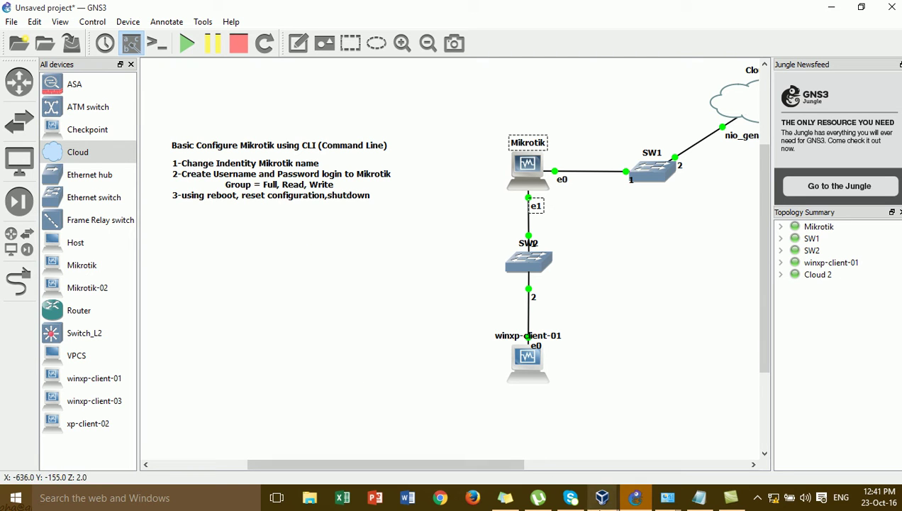
mouse_move(618, 505)
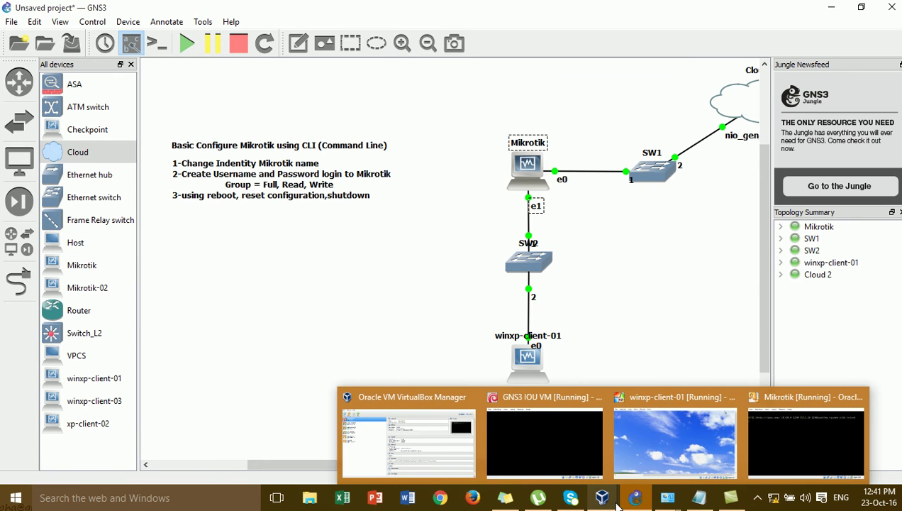
left_click(682, 430)
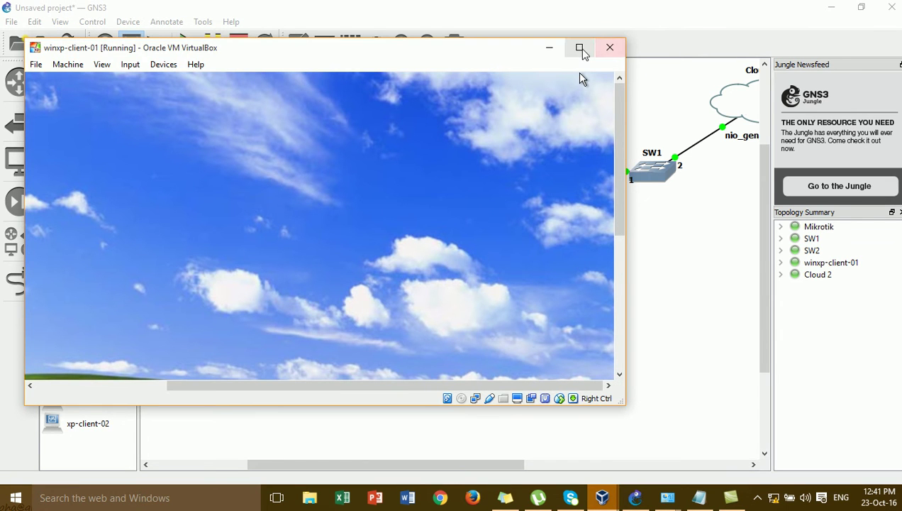
Maximize the winxp-client-01 VirtualBox window to show the full XP desktop.
left_click(579, 49)
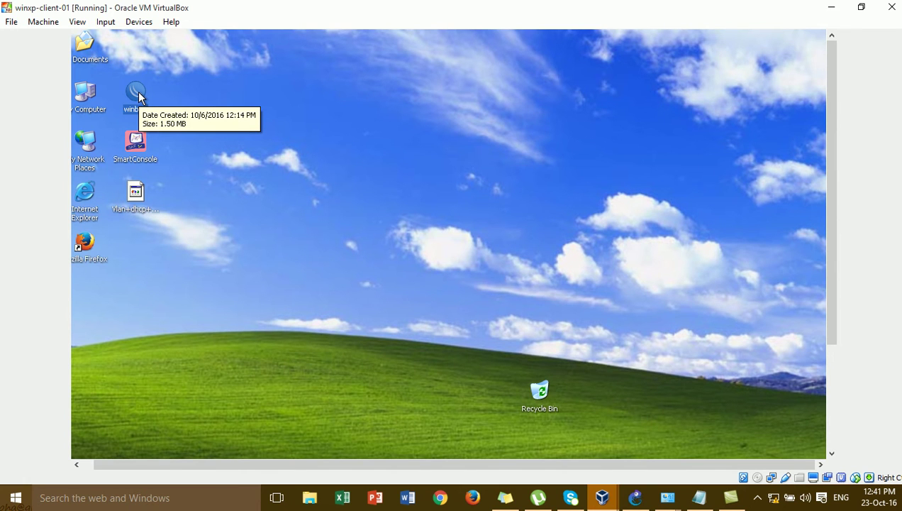
Launch Winbox and select the MikroTik router (08:00:27:26:ED:C5) in the Neighbors list.
double_click(136, 92)
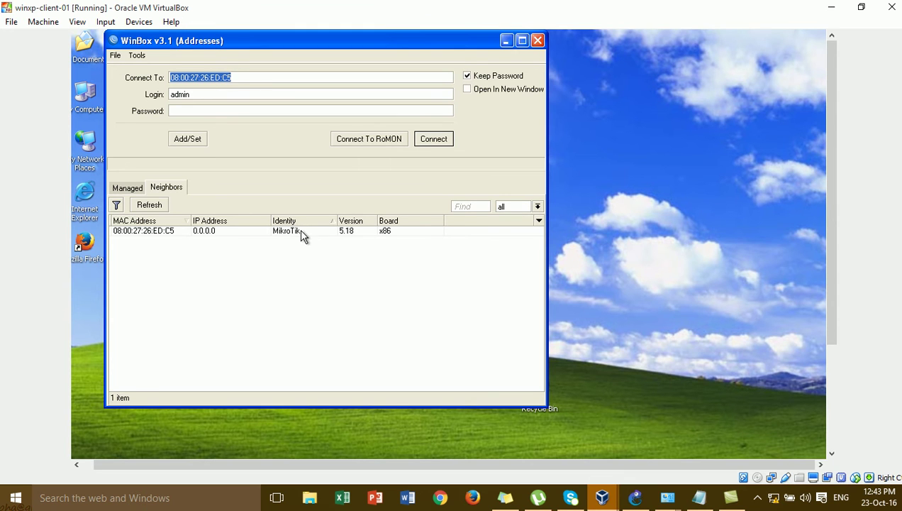
left_click(297, 230)
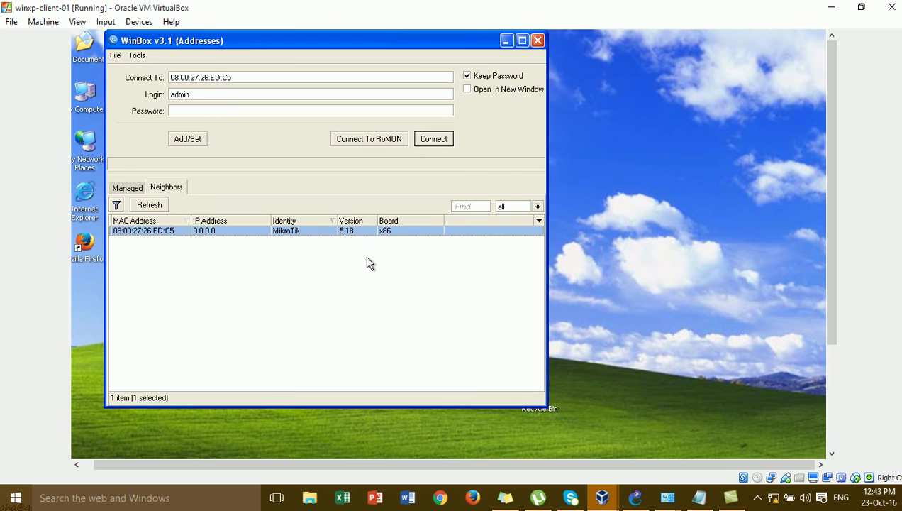
left_click(178, 237)
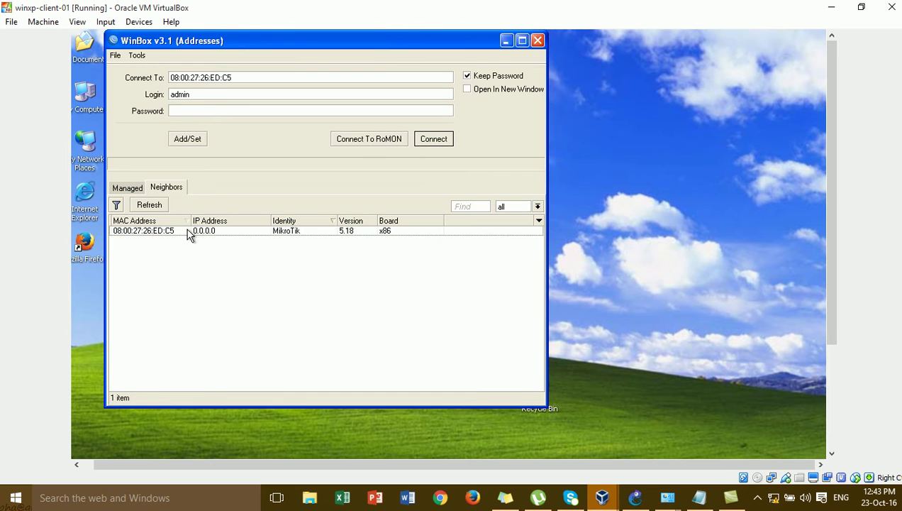
left_click(189, 234)
Connect as admin, dismiss the missing software key notice, and close the User List.
left_click(434, 140)
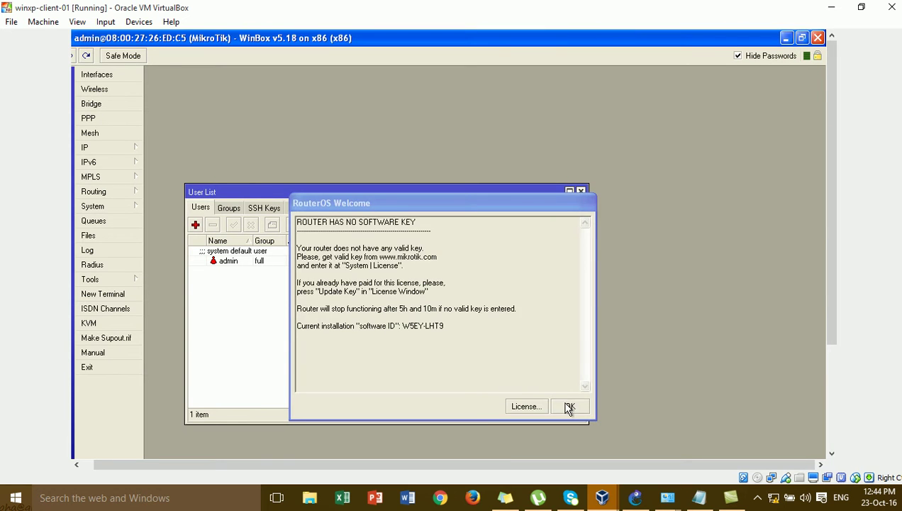
left_click(568, 406)
left_click(581, 192)
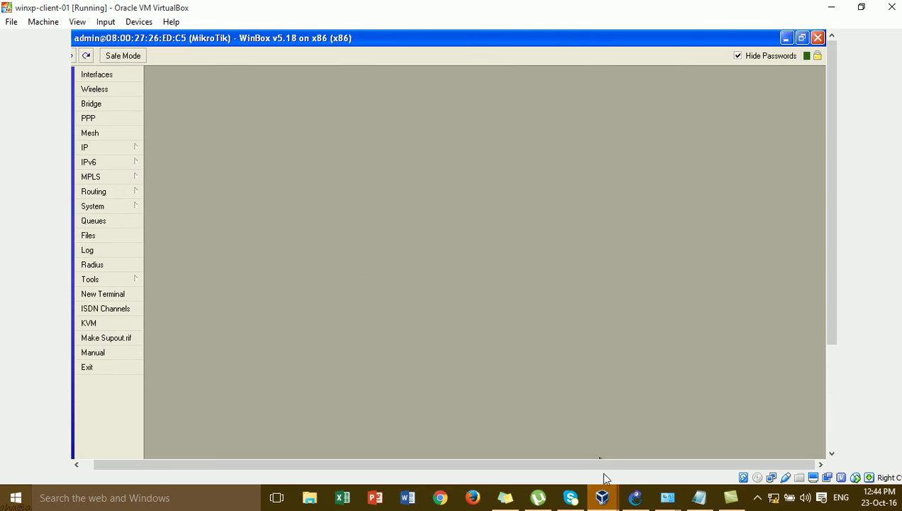
Switch to the Mikrotik router console, then bring up GNS3 and dismiss its recent projects list.
mouse_move(603, 500)
mouse_move(796, 433)
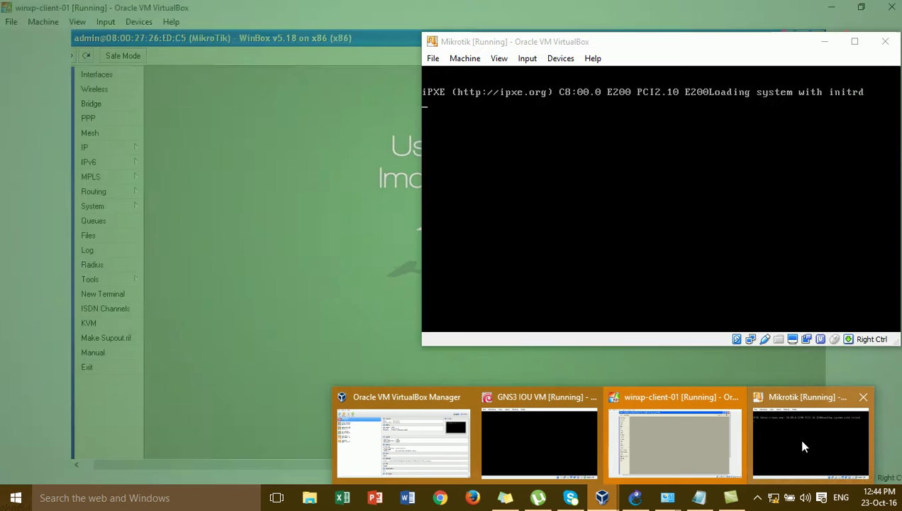
left_click(787, 447)
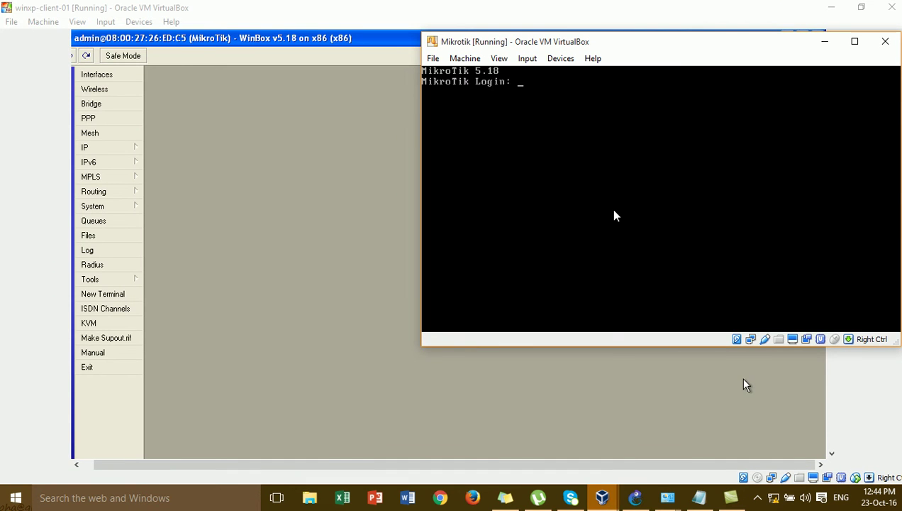
left_click(635, 499)
right_click(632, 505)
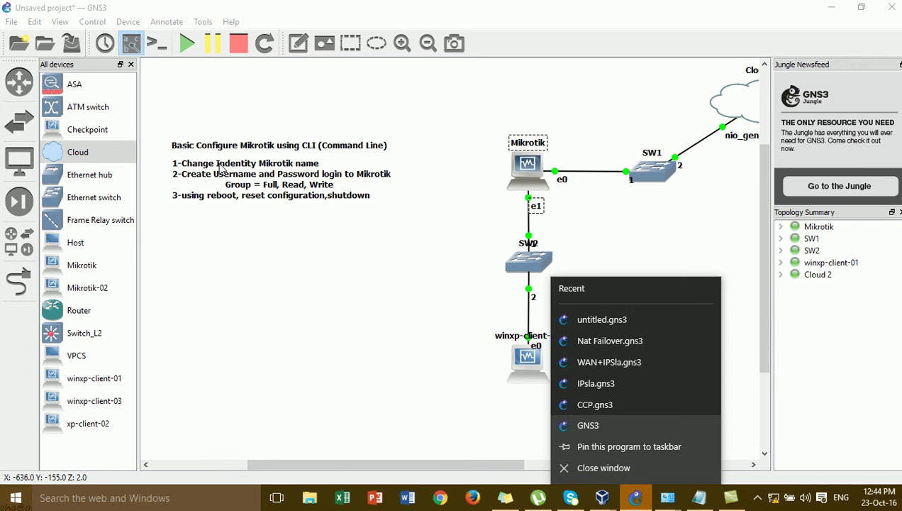
left_click(408, 327)
Toggle between the Mikrotik console and the client's Winbox session, ending on the Mikrotik console.
mouse_move(603, 499)
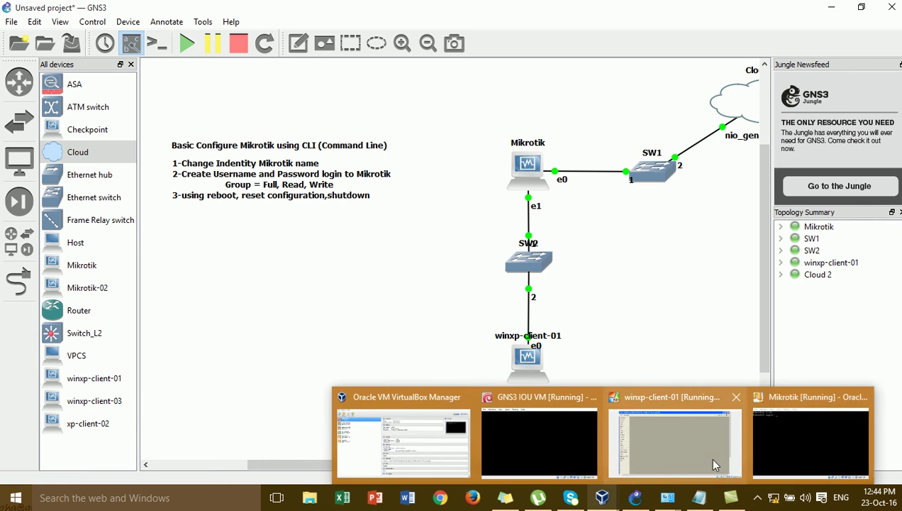
mouse_move(753, 431)
left_click(769, 447)
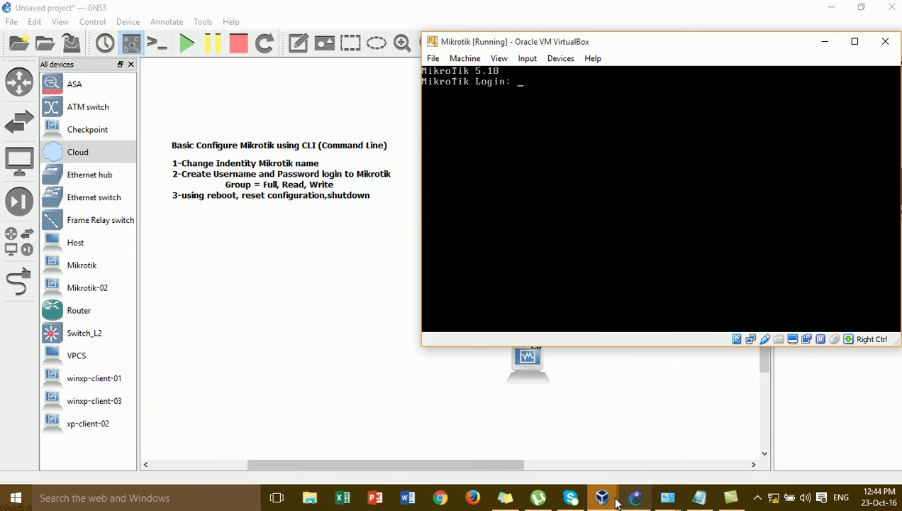
mouse_move(629, 502)
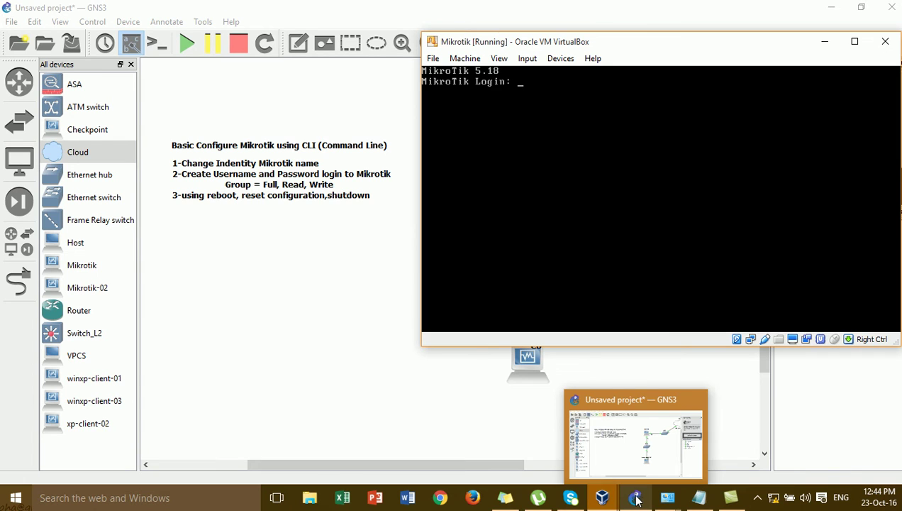
mouse_move(602, 499)
left_click(681, 446)
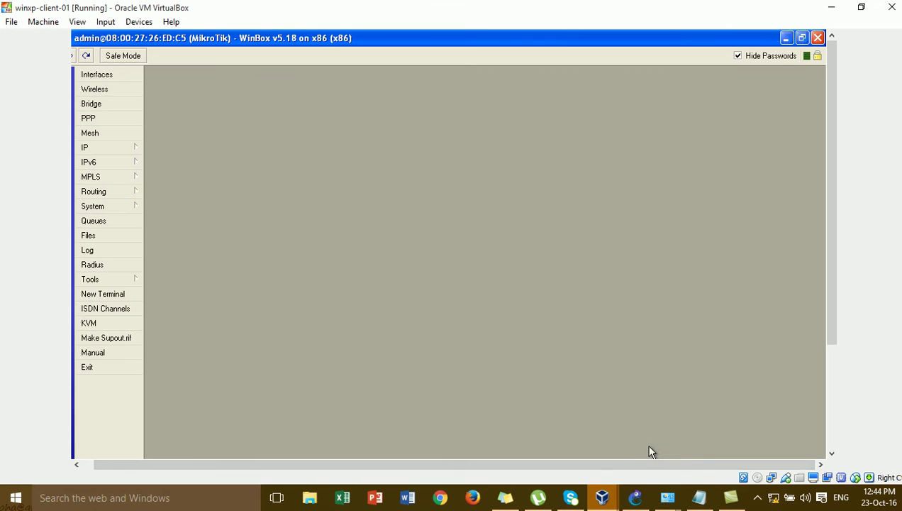
mouse_move(602, 499)
left_click(793, 450)
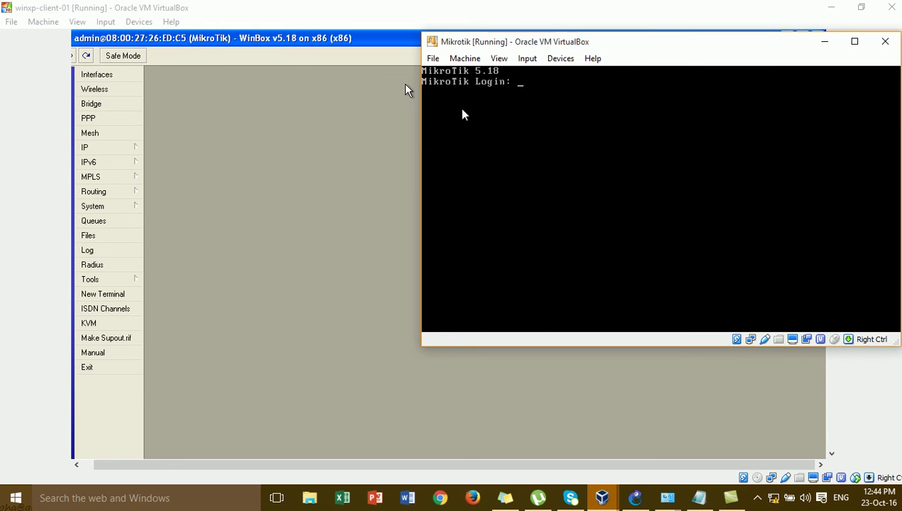
Log in as admin and run 'system identity set name=HQ' to rename the router.
type("admin")
key("Return")
key("Return")
key("Return")
key("Return")
key("Return")
key("Return")
key("Return")
key("Return")
type("system ind")
key("BackSpace")
key("BackSpace")
key("BackSpace")
type("identity ")
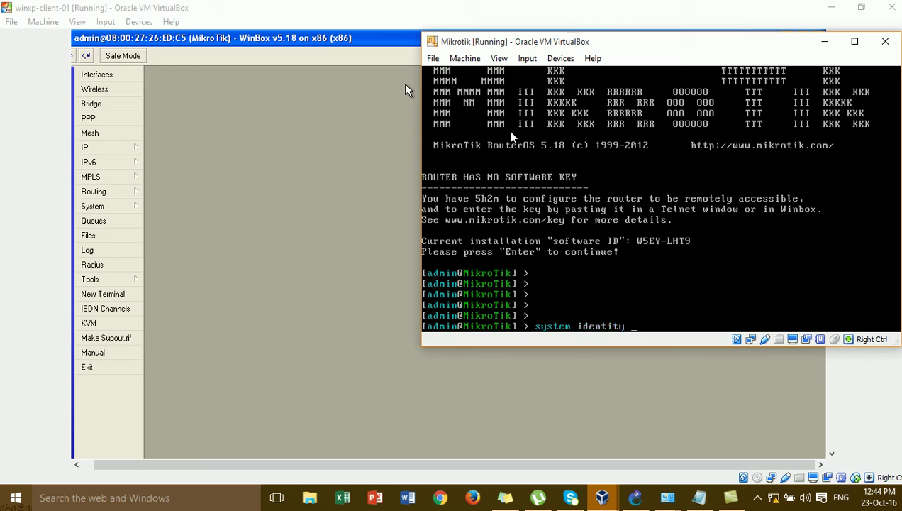
type("set ma")
key("BackSpace")
key("BackSpace")
type("name=")
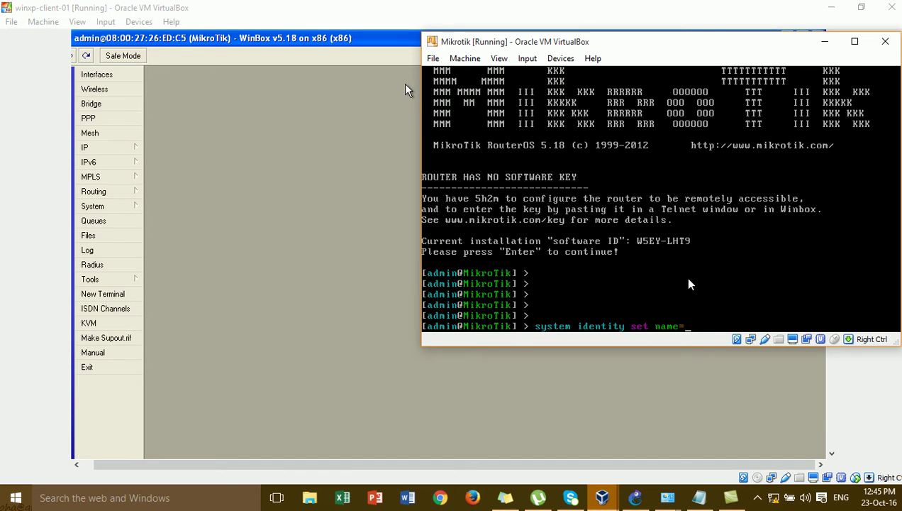
type("HQ")
key("Return")
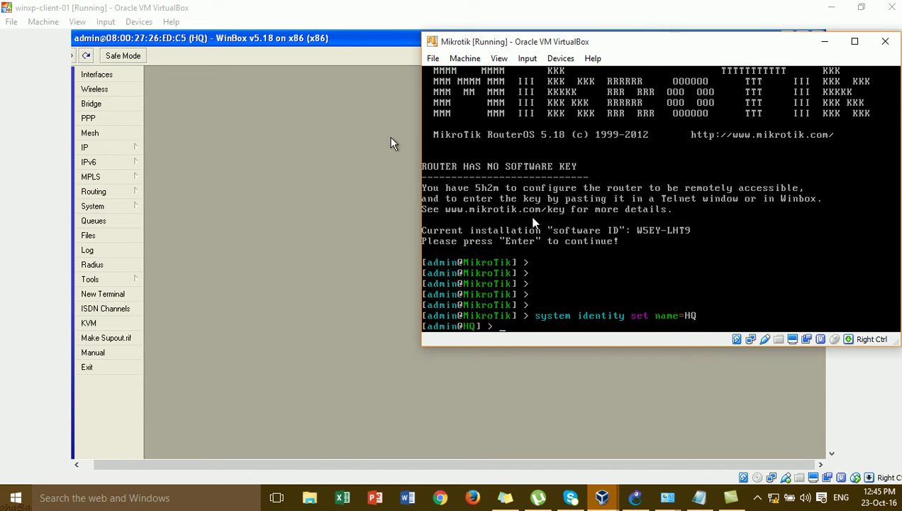
Minimize the VM window and bring back the winxp-client-01 Winbox session, now titled HQ.
left_click(822, 7)
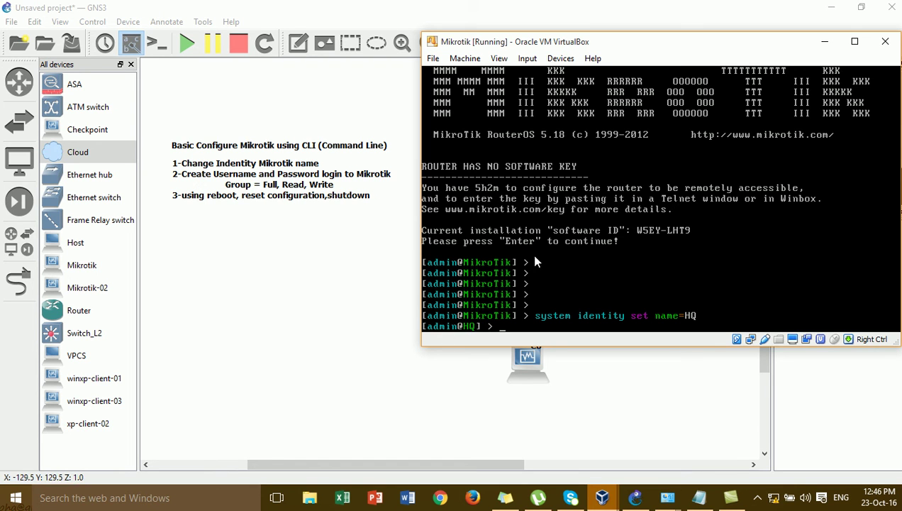
mouse_move(599, 504)
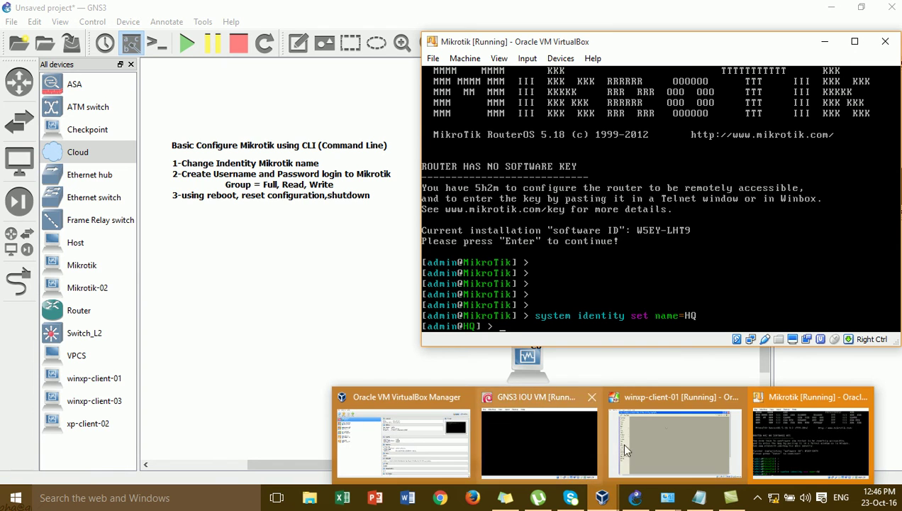
left_click(658, 449)
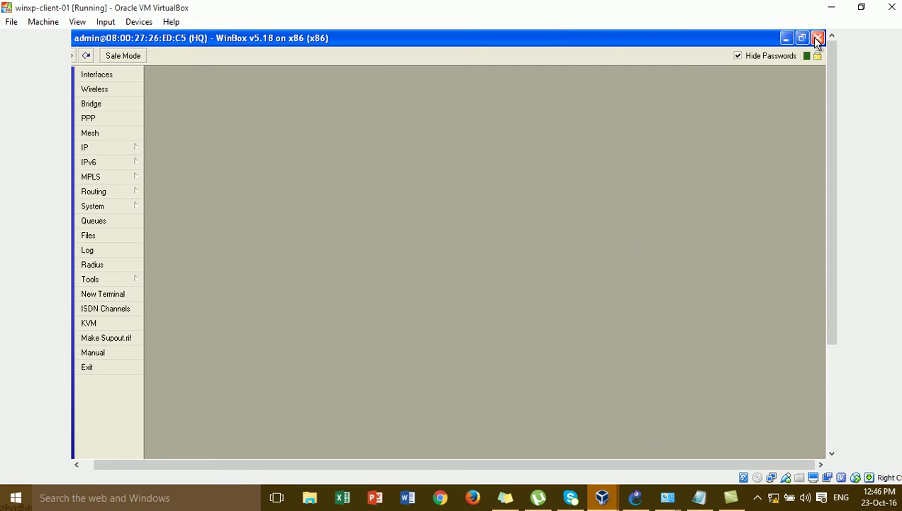
left_click(818, 38)
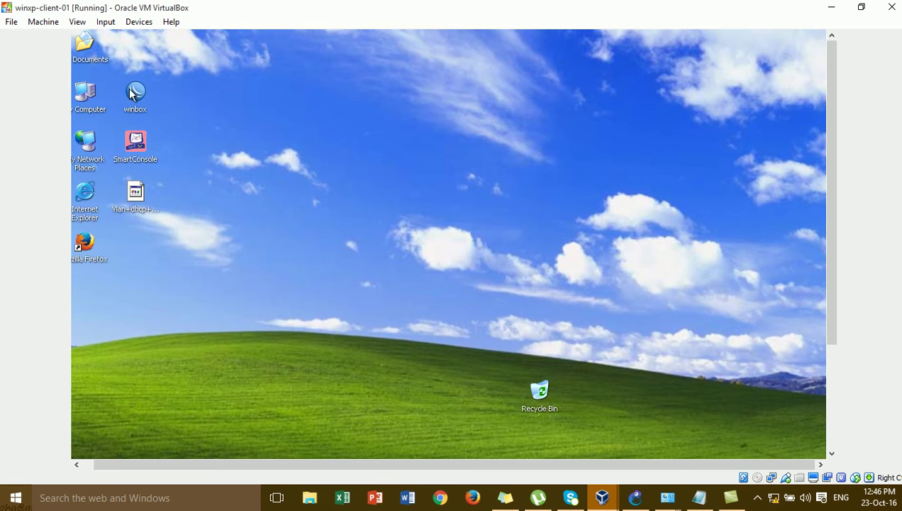
left_click(131, 93)
double_click(131, 90)
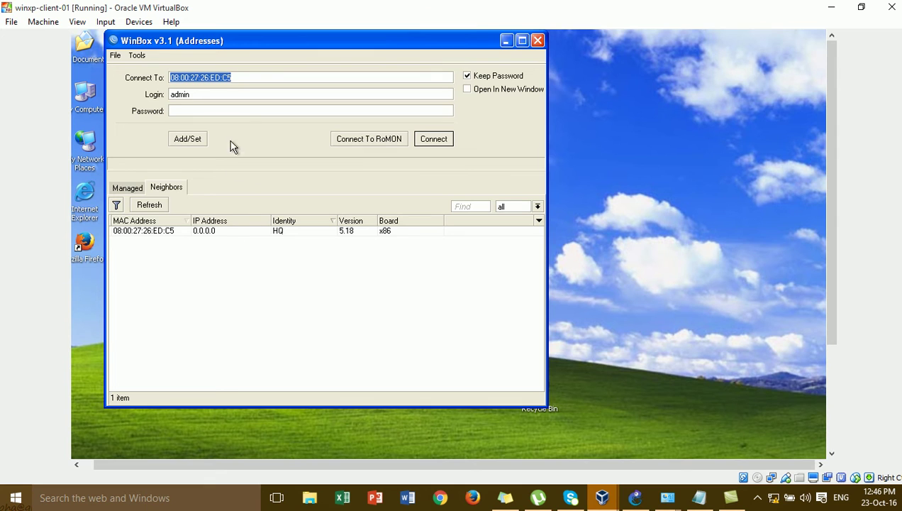
left_click(274, 79)
left_click(227, 91)
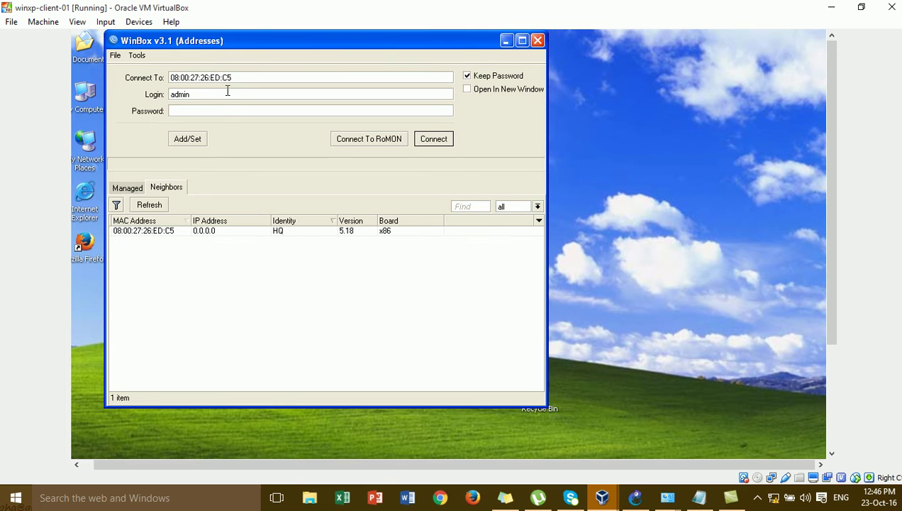
left_click(227, 115)
left_click(222, 94)
left_click(226, 109)
left_click(221, 95)
left_click(220, 110)
left_click(242, 94)
left_click(243, 110)
left_click(249, 95)
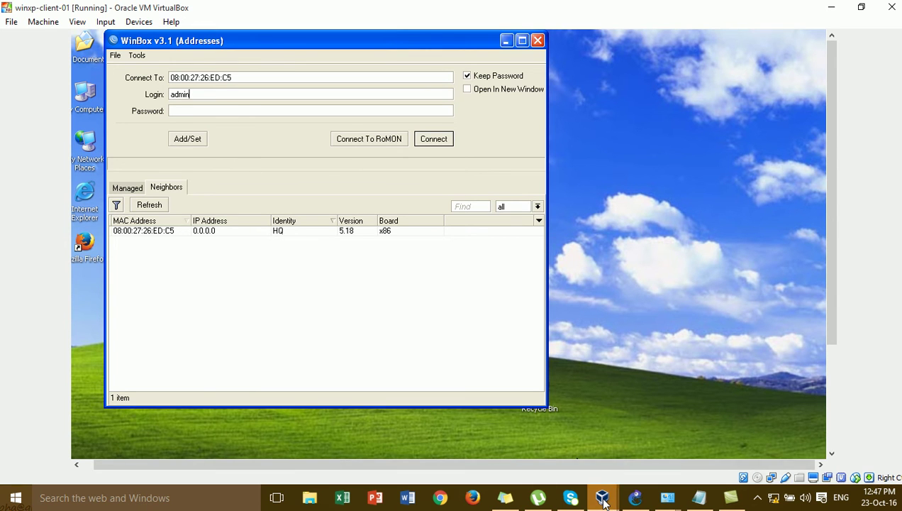
mouse_move(603, 503)
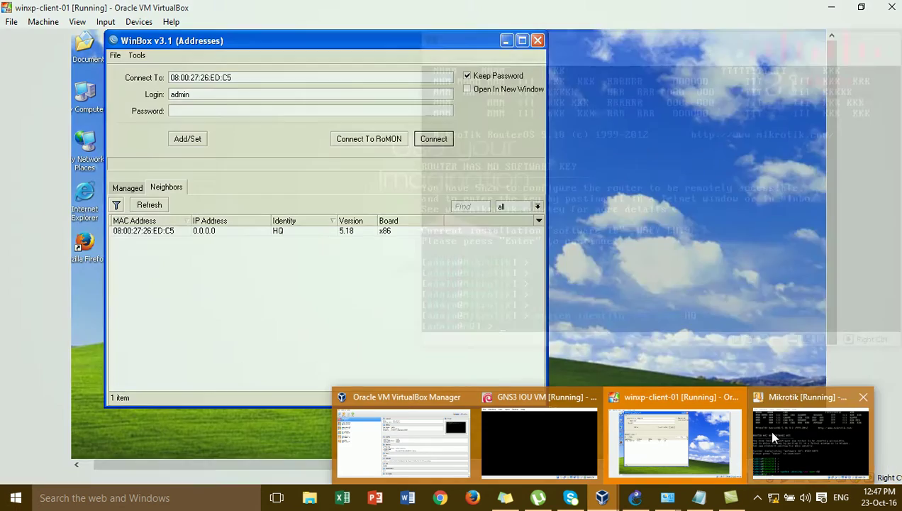
On the HQ console, run 'password' with an empty old password, then set and confirm a new six-character password.
left_click(769, 433)
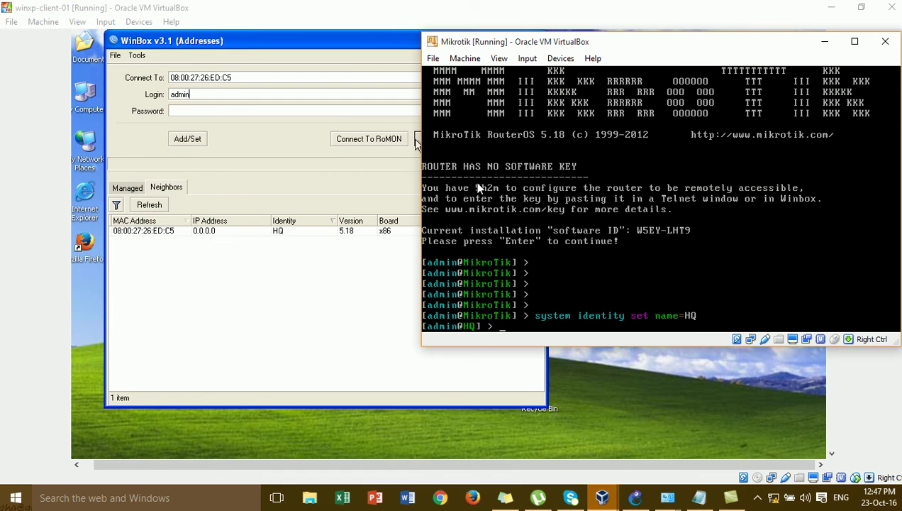
type("password")
key("Return")
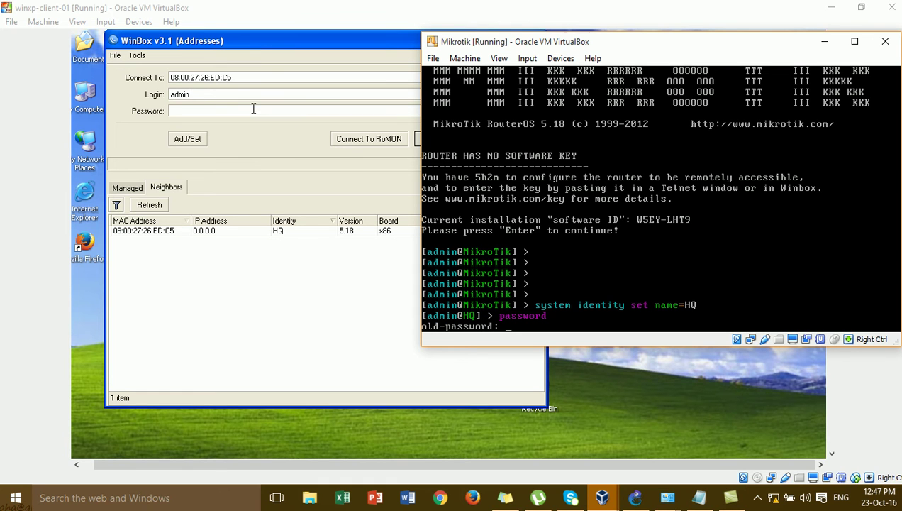
key("Return")
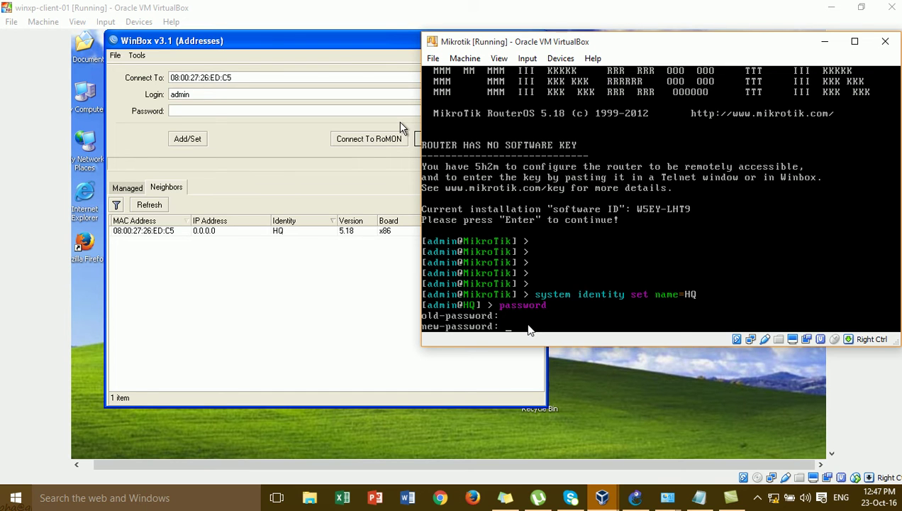
type("******")
key("Return")
type("******")
key("Return")
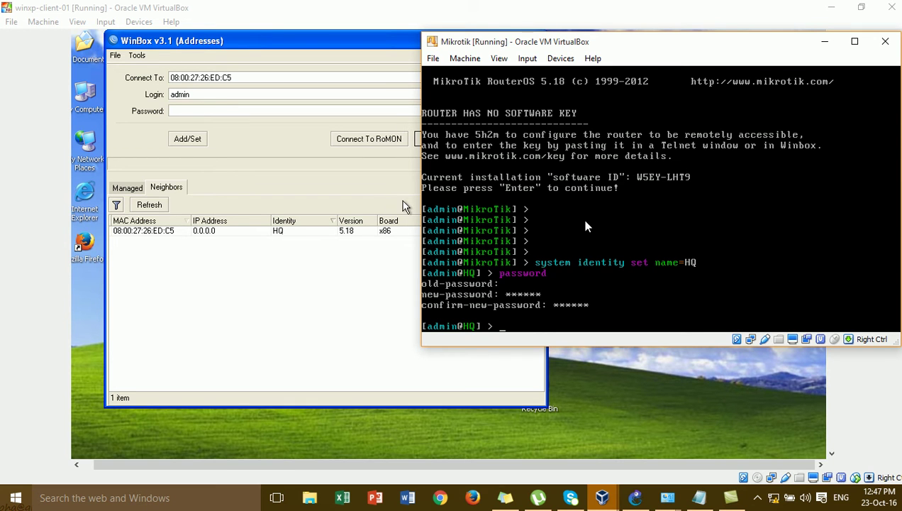
Type and erase the mistaken 'user' and 'log o' commands at the prompt.
type("system reboot")
Reboot the router with 'system reboot' and 'y', then retry the Winbox admin login with no password.
key("Return")
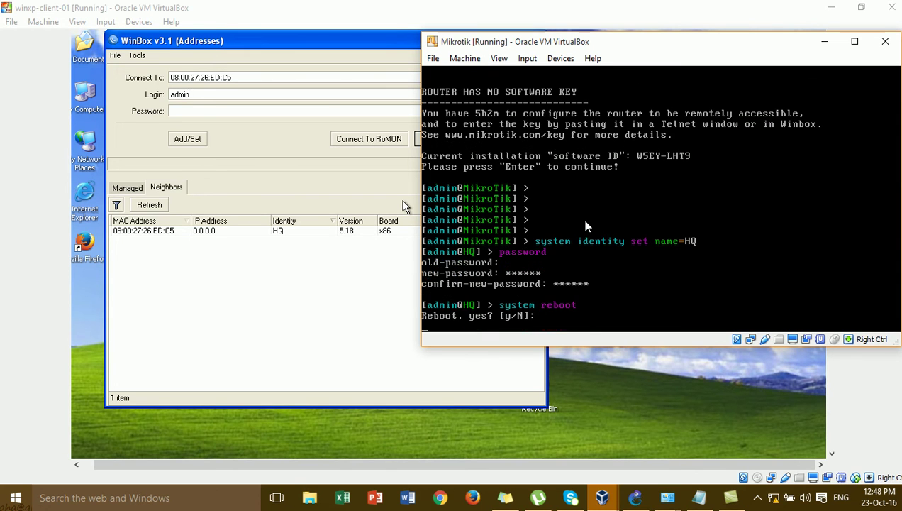
type("y")
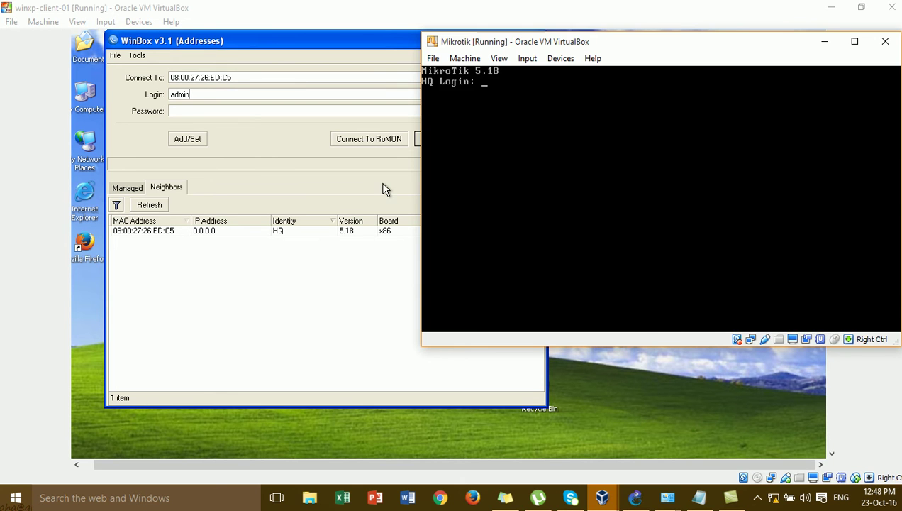
left_click(394, 206)
left_click(434, 140)
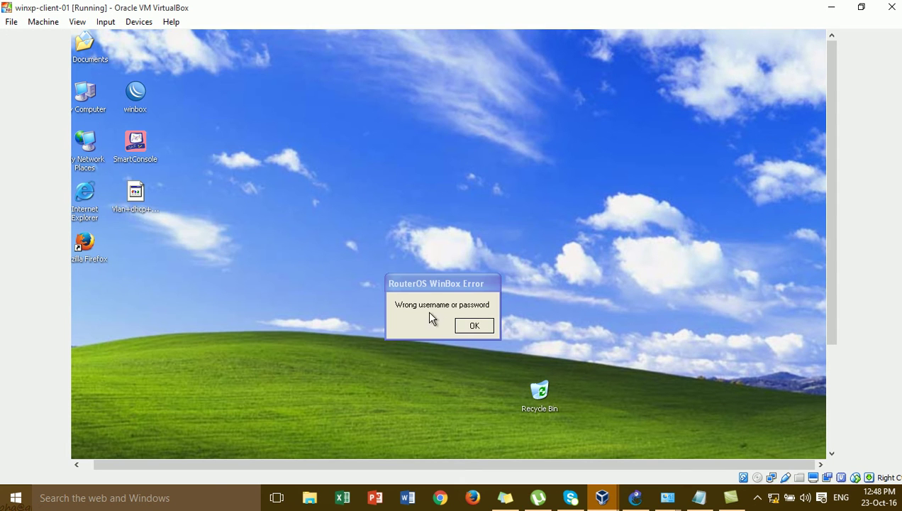
Log Winbox into the HQ router as admin with the new password and dismiss the welcome notice.
left_click(472, 327)
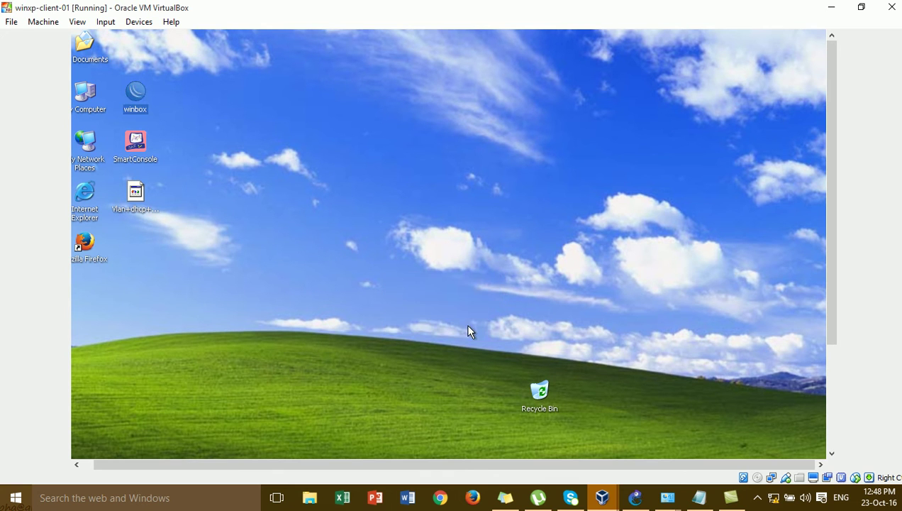
double_click(143, 93)
left_click(204, 110)
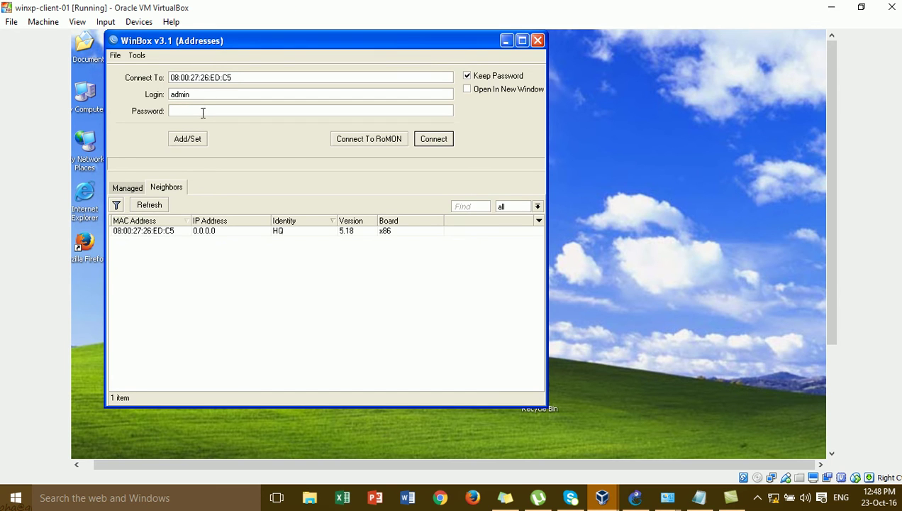
left_click(203, 112)
type("******")
left_click(428, 136)
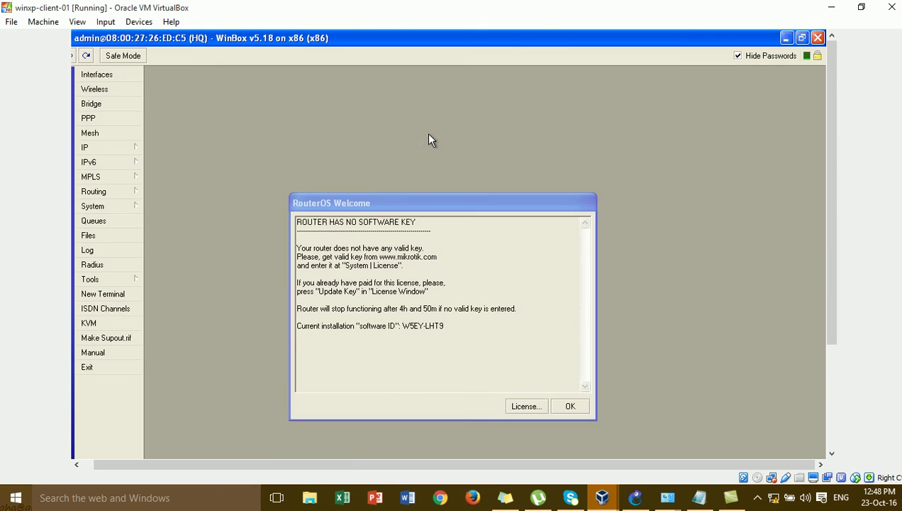
left_click(570, 403)
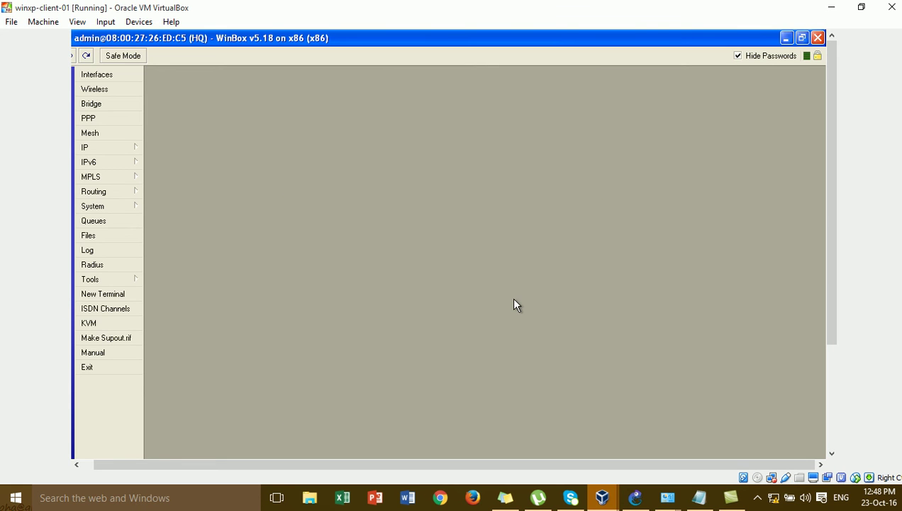
Minimize, restore, then close the Winbox session to HQ.
left_click(786, 38)
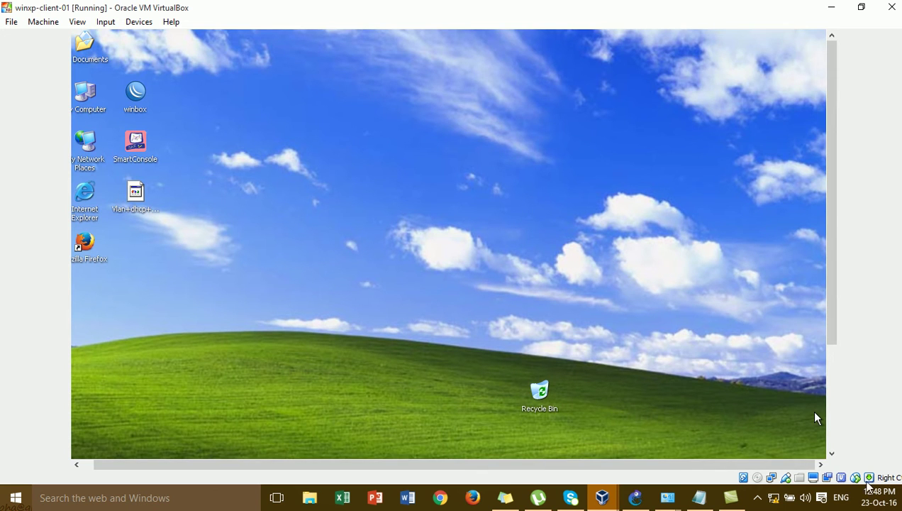
left_click(830, 425)
left_click(226, 448)
left_click(833, 77)
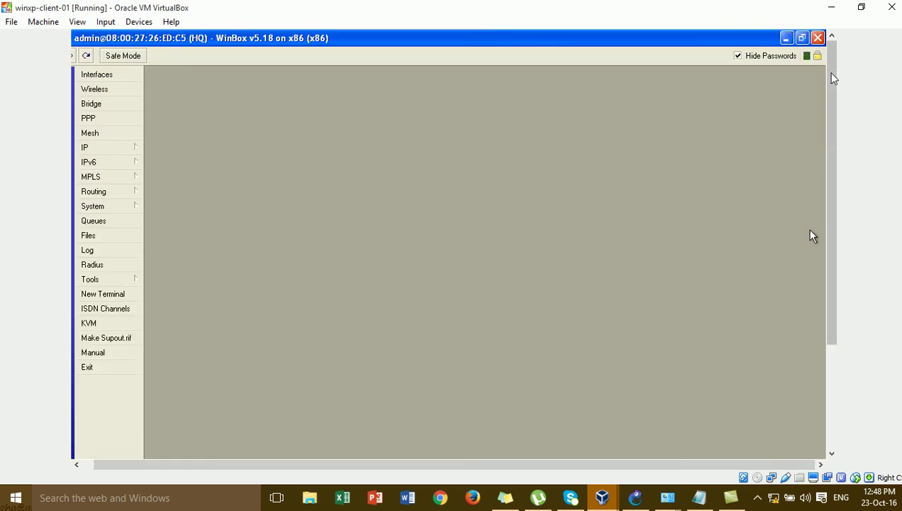
left_click(818, 38)
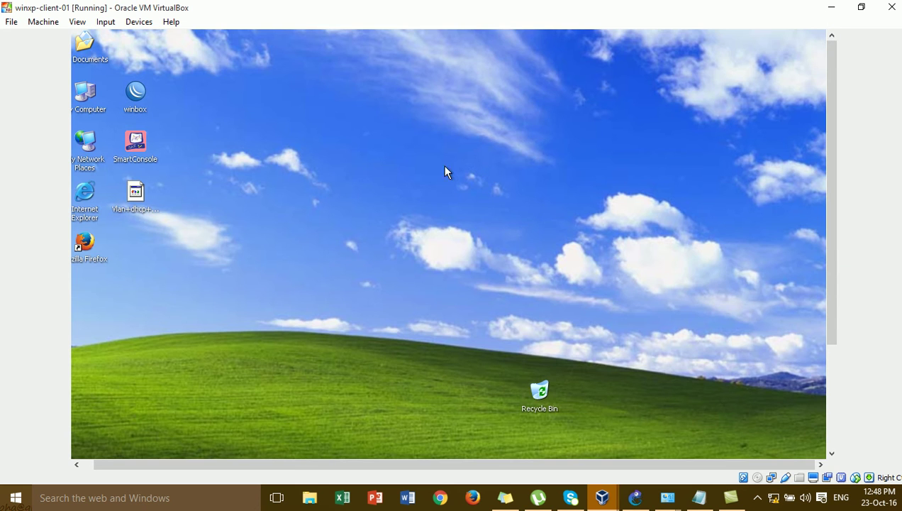
Reopen Winbox with admin's saved login and bring the HQ router console forward.
double_click(135, 96)
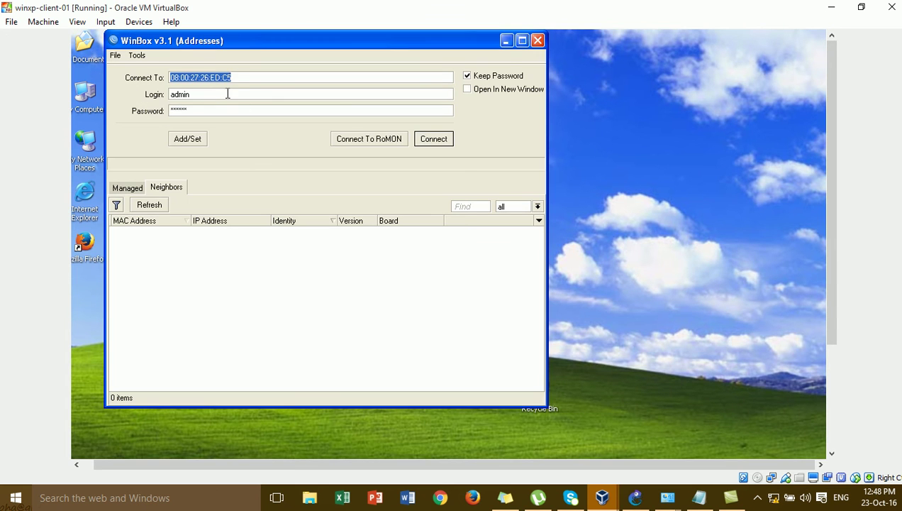
left_click(228, 94)
left_click(230, 111)
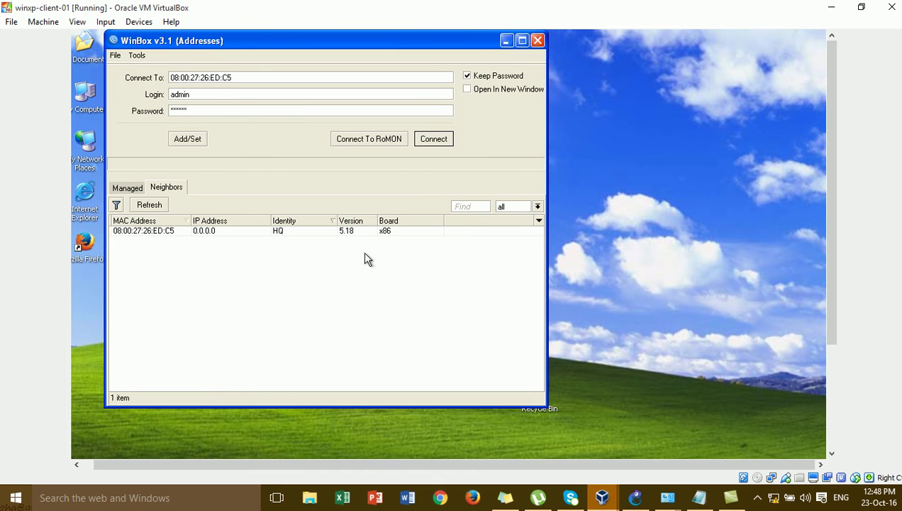
mouse_move(553, 498)
mouse_move(508, 414)
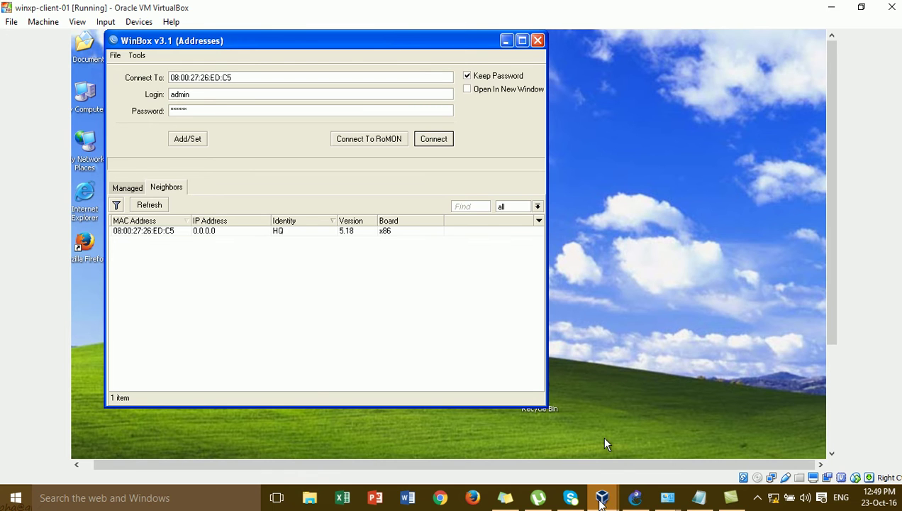
mouse_move(601, 500)
left_click(786, 475)
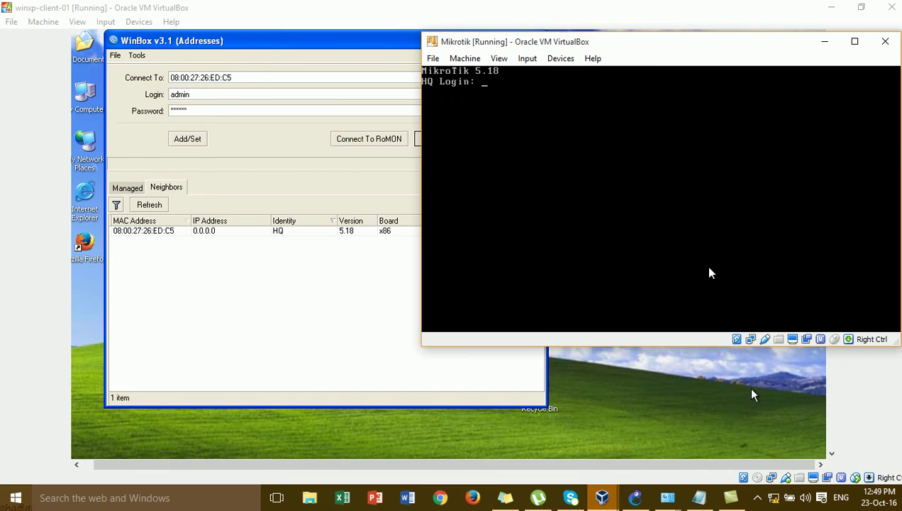
Log into the HQ router console as admin.
type("admin")
key("Return")
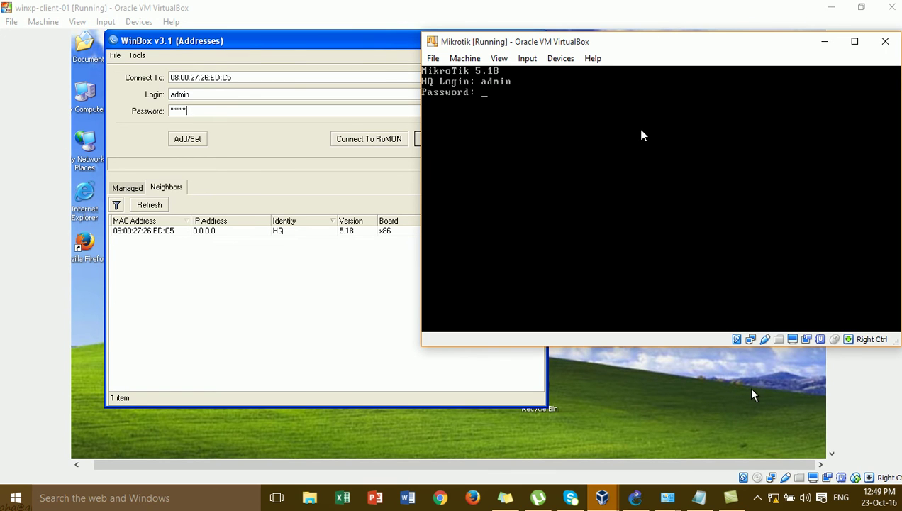
key("Return")
key("Return")
key("Return")
key("Return")
key("Return")
key("Return")
key("Return")
key("Return")
key("Return")
key("Return")
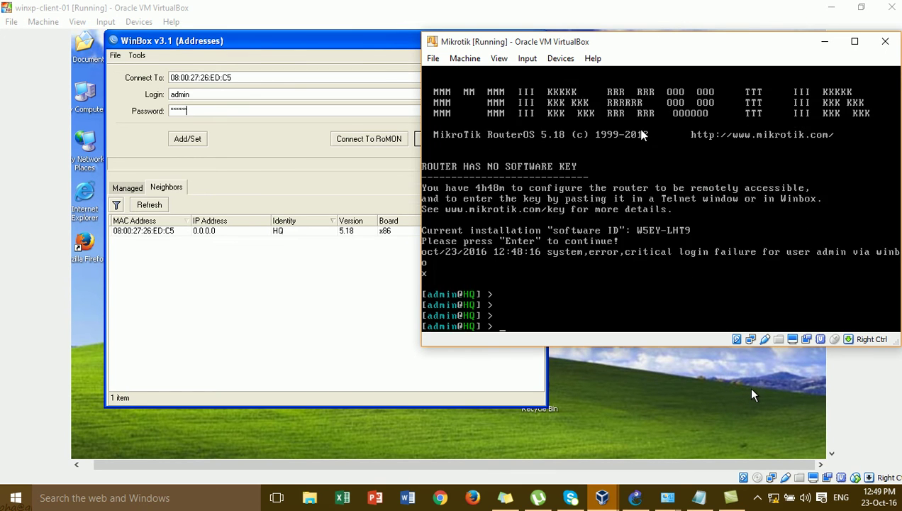
Enter a 'user add' command with the new user's name and password on the console.
type("us")
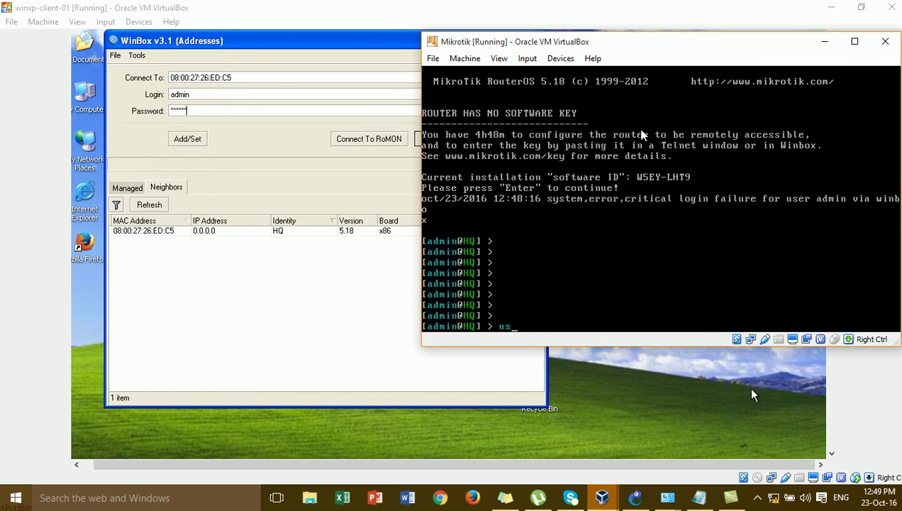
type("er new")
key("BackSpace")
key("BackSpace")
key("BackSpace")
key("Tab")
key("Tab")
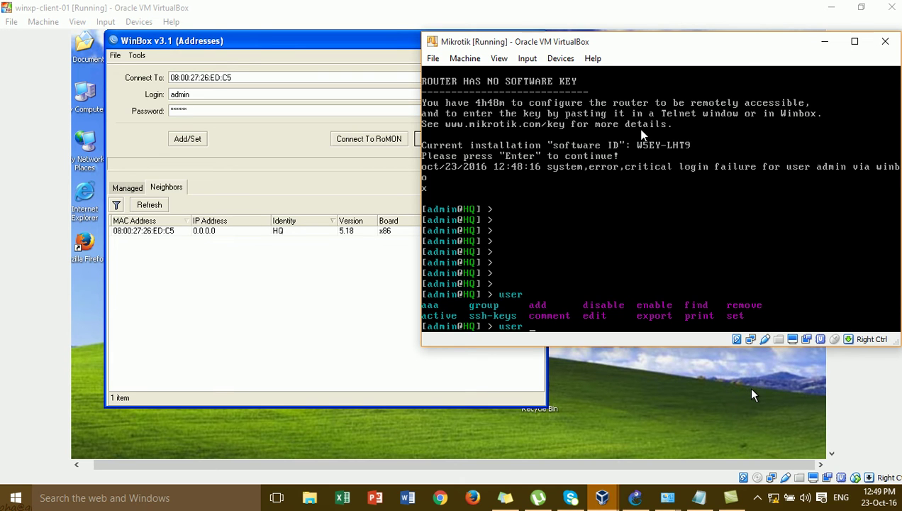
type("add name=")
type("Many password=")
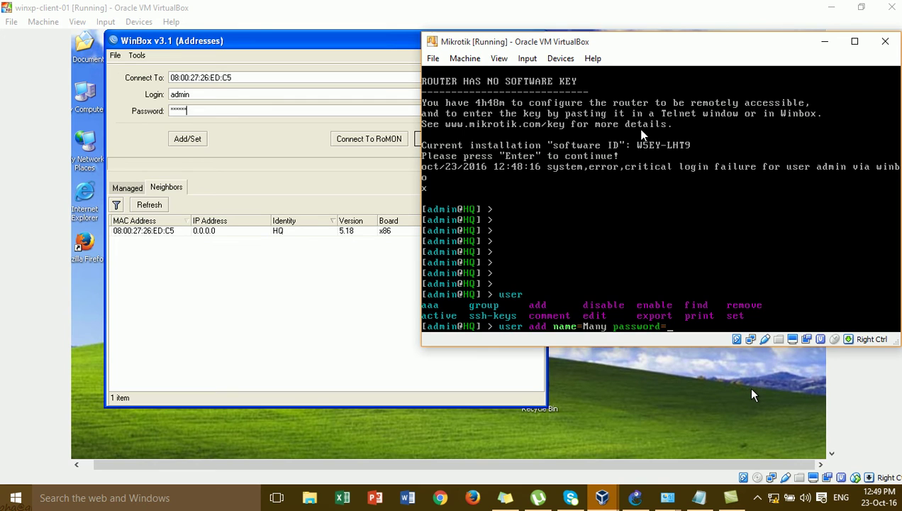
type("123456")
key("Return")
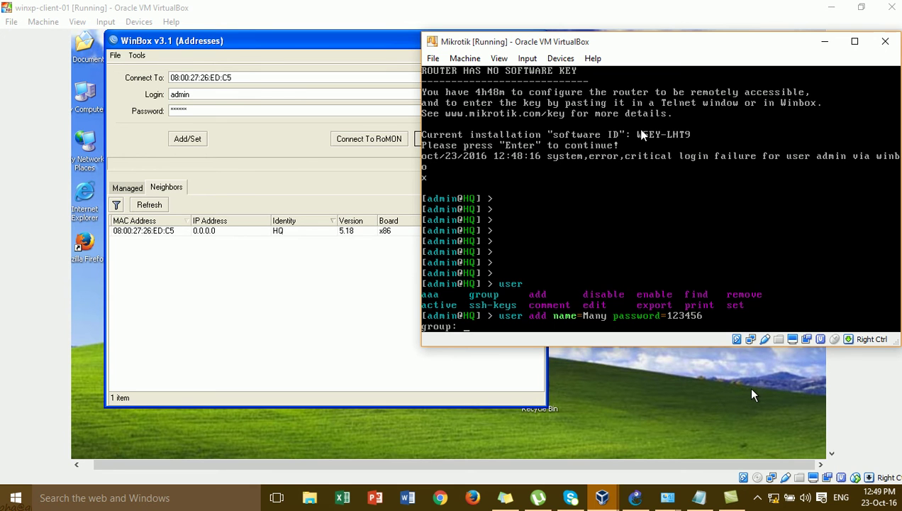
left_click(601, 411)
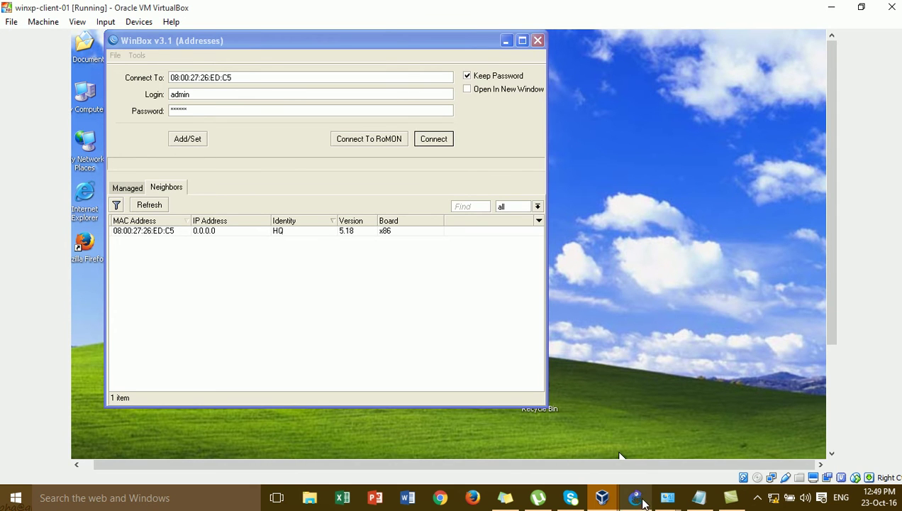
mouse_move(602, 497)
left_click(772, 430)
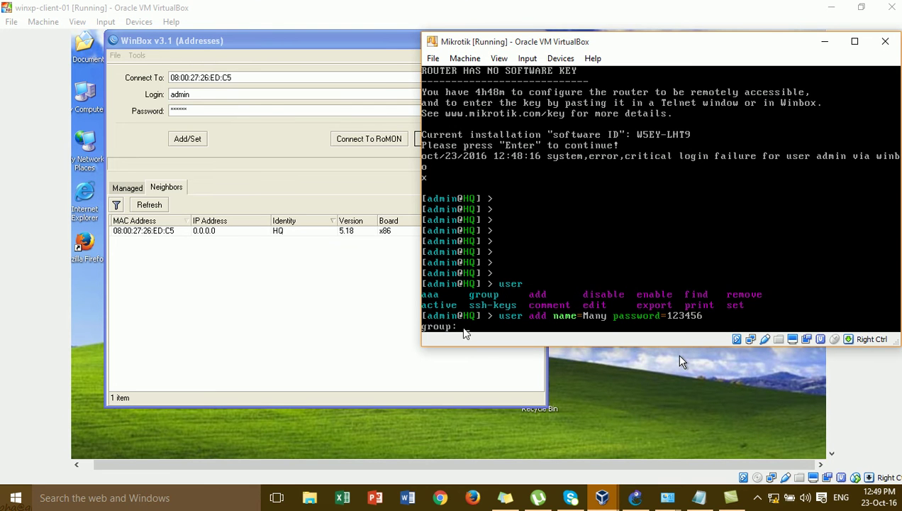
left_click(589, 405)
left_click(635, 497)
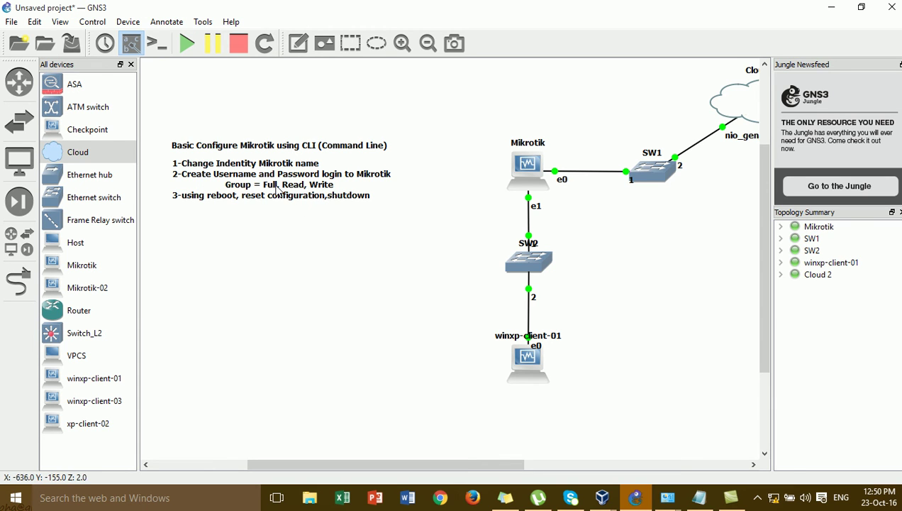
mouse_move(603, 498)
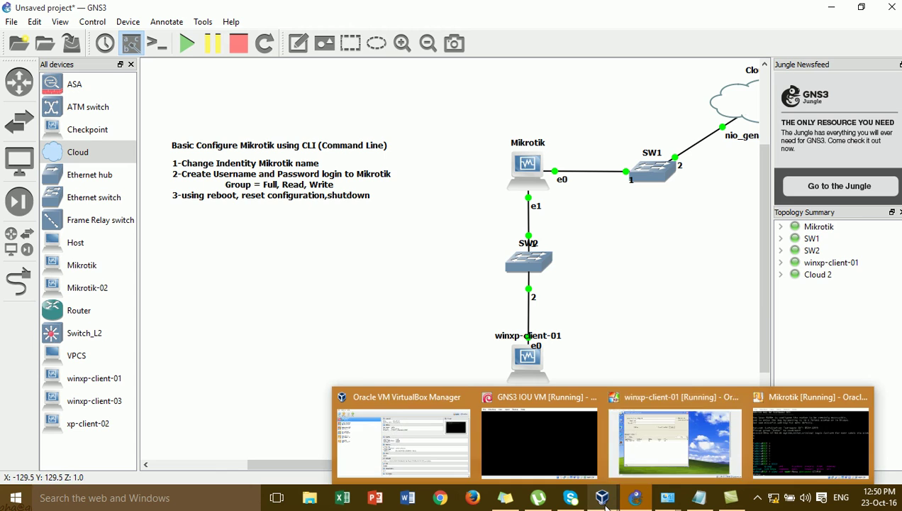
left_click(660, 461)
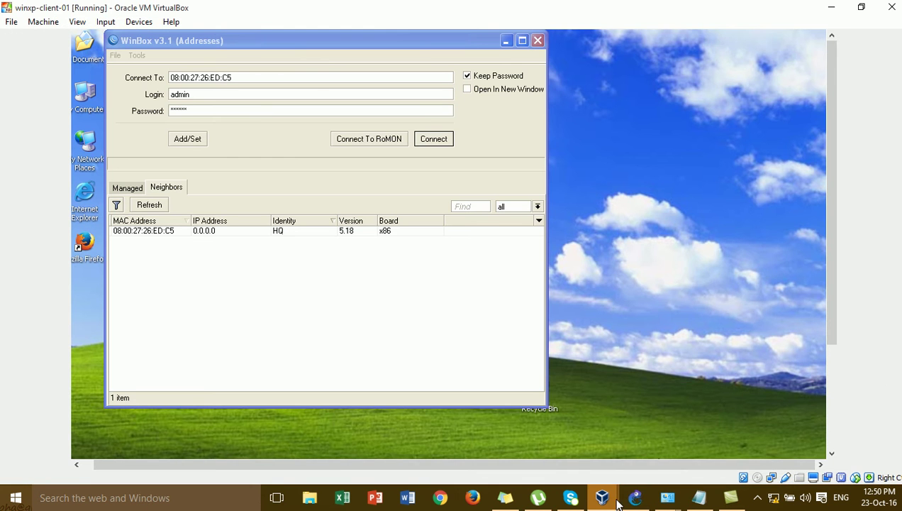
Answer the group prompt with 'full' to finish creating the new user.
left_click(805, 455)
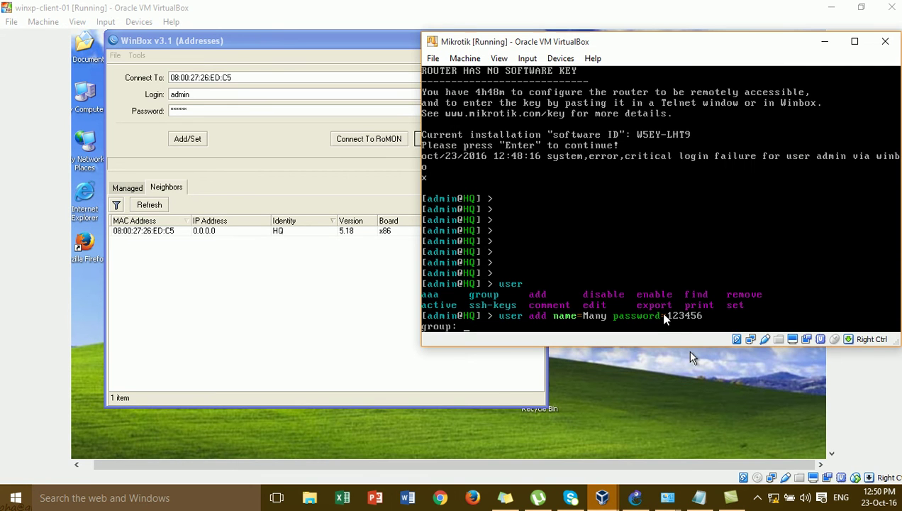
type("full")
key("Return")
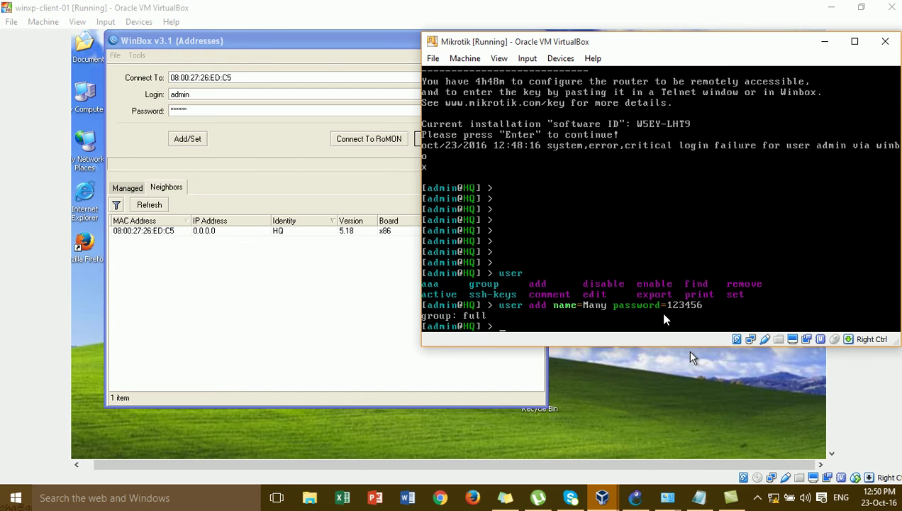
key("Return")
key("Return")
key("Return")
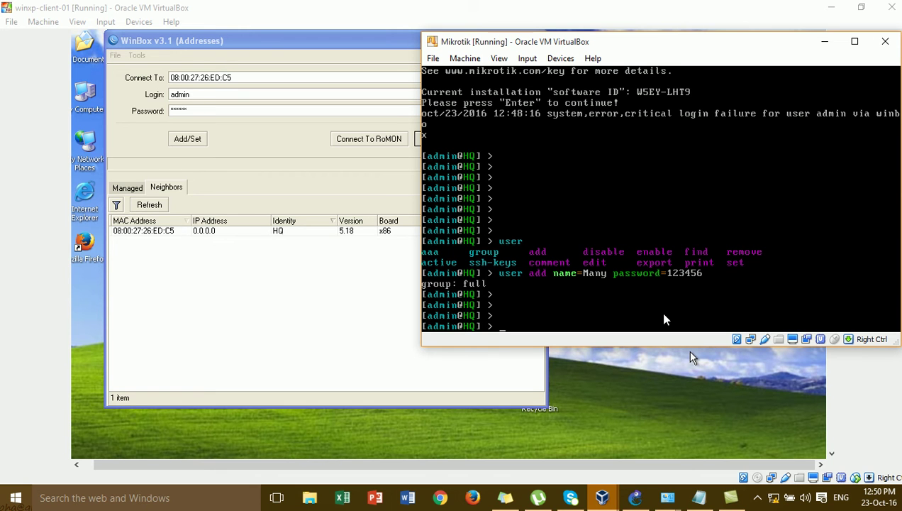
Run 'user' then 'print' to list the router's users.
type("user")
key("Return")
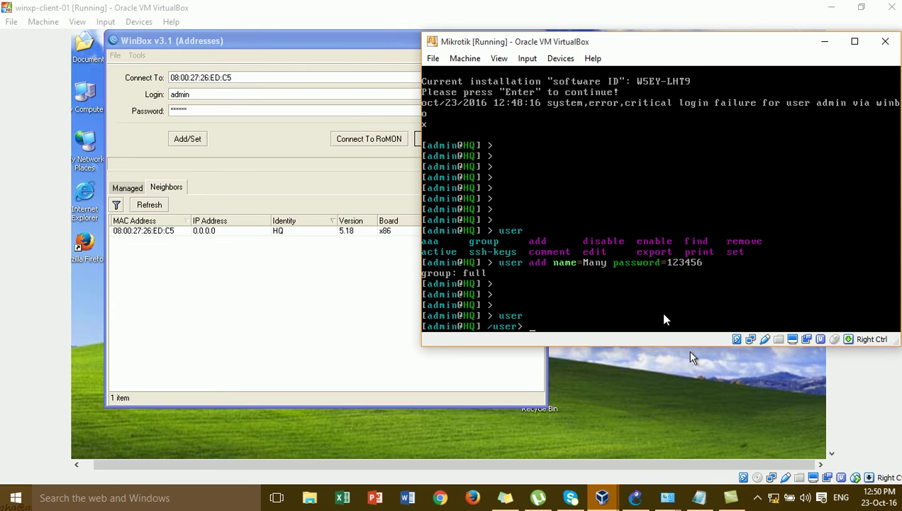
type("print")
key("Return")
key("Return")
key("Return")
key("Return")
key("Return")
key("Return")
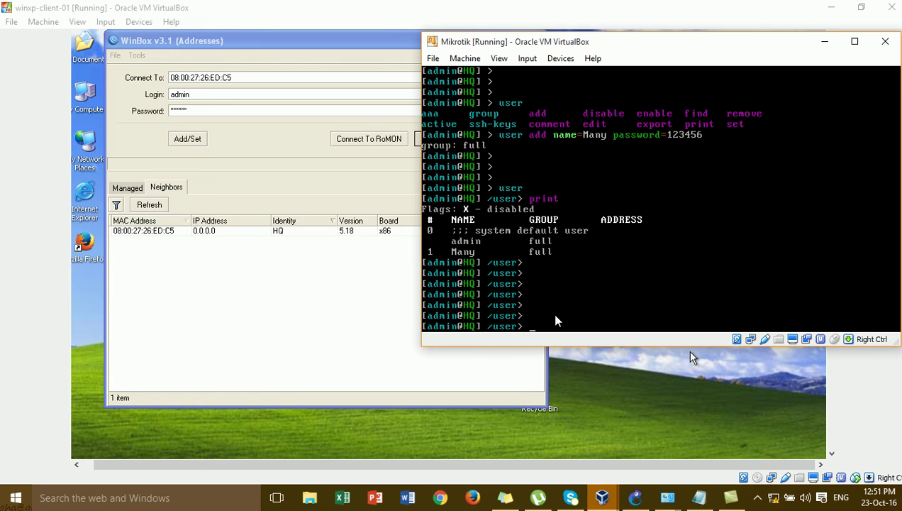
Connect Winbox to HQ as the new user with its password, dismiss the welcome notice, and minimize.
left_click(284, 241)
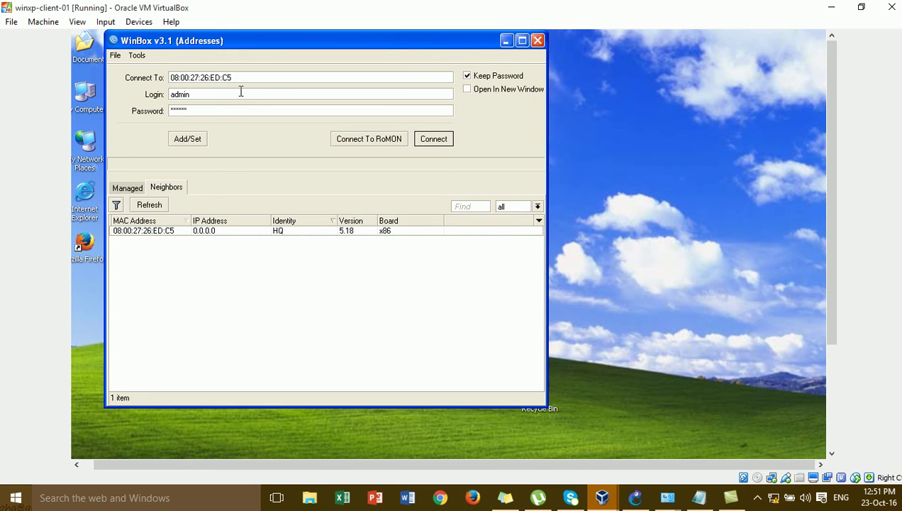
key("BackSpace")
key("BackSpace")
key("BackSpace")
key("BackSpace")
key("BackSpace")
type("Many")
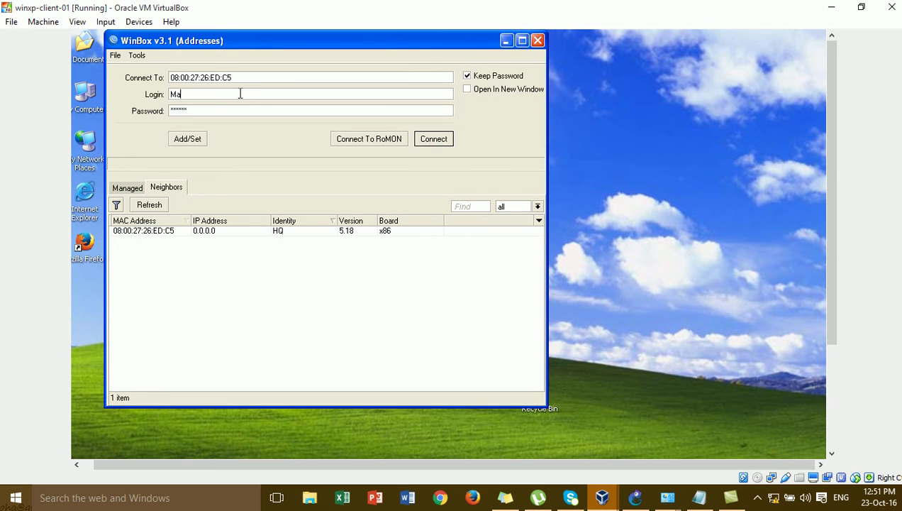
left_click(324, 110)
key("BackSpace")
key("BackSpace")
key("BackSpace")
key("BackSpace")
key("BackSpace")
type("12345")
left_click(441, 141)
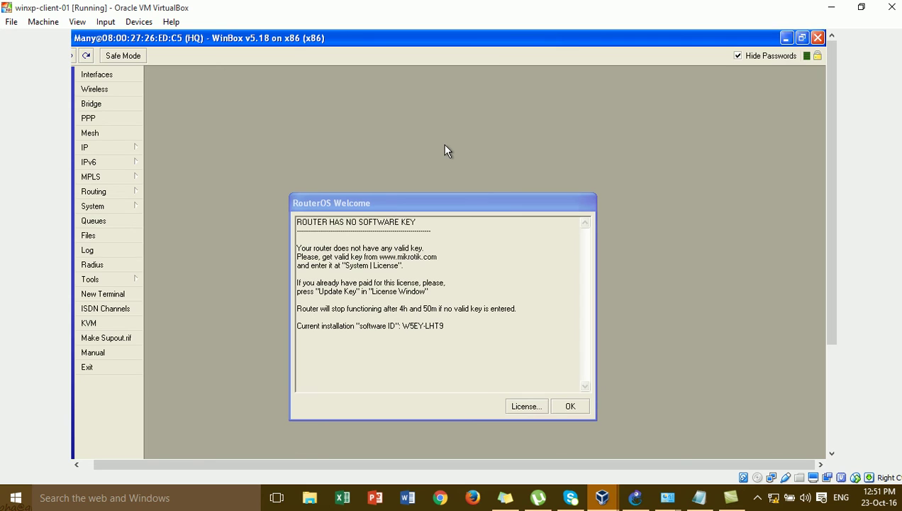
left_click(565, 407)
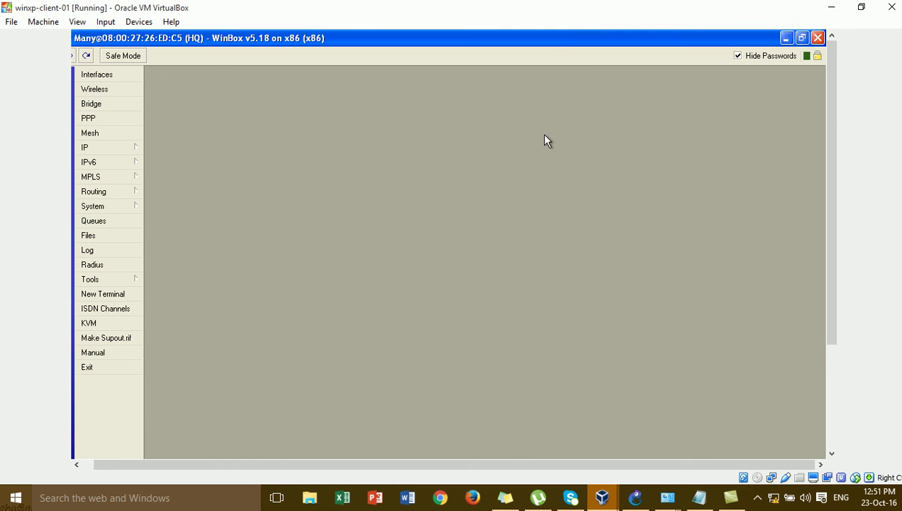
left_click(788, 39)
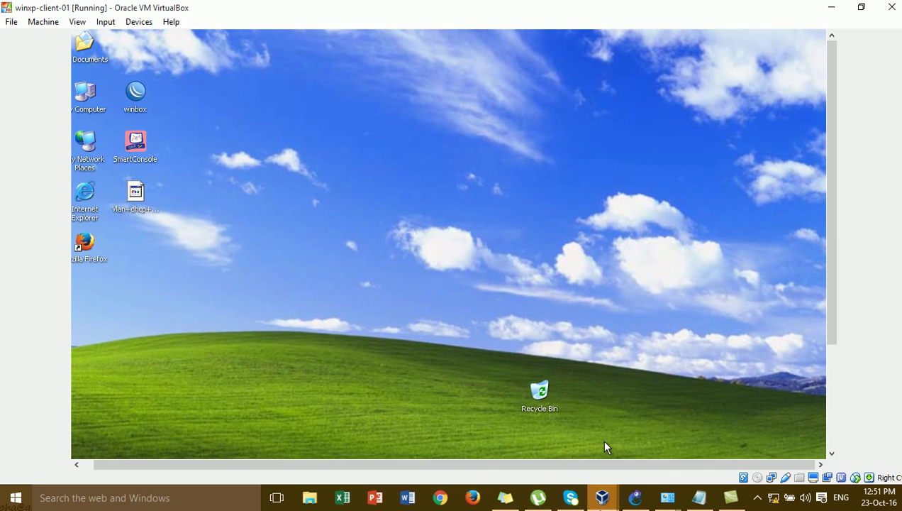
Glance at GNS3, then restore the minimized WinBox HQ session on the XP client.
left_click(638, 499)
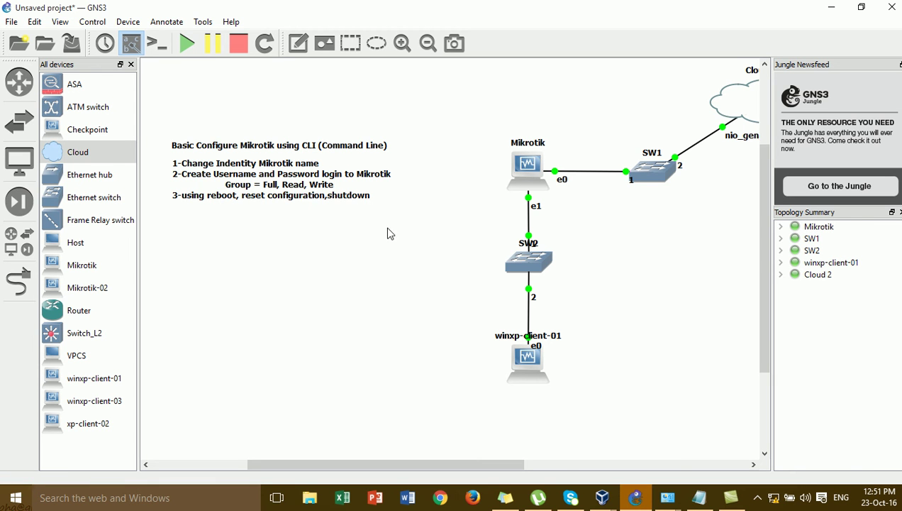
mouse_move(613, 503)
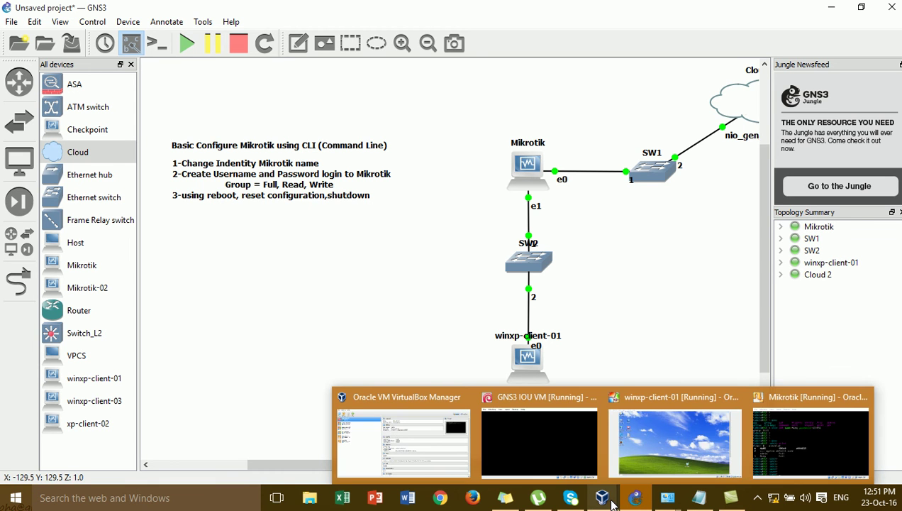
left_click(689, 455)
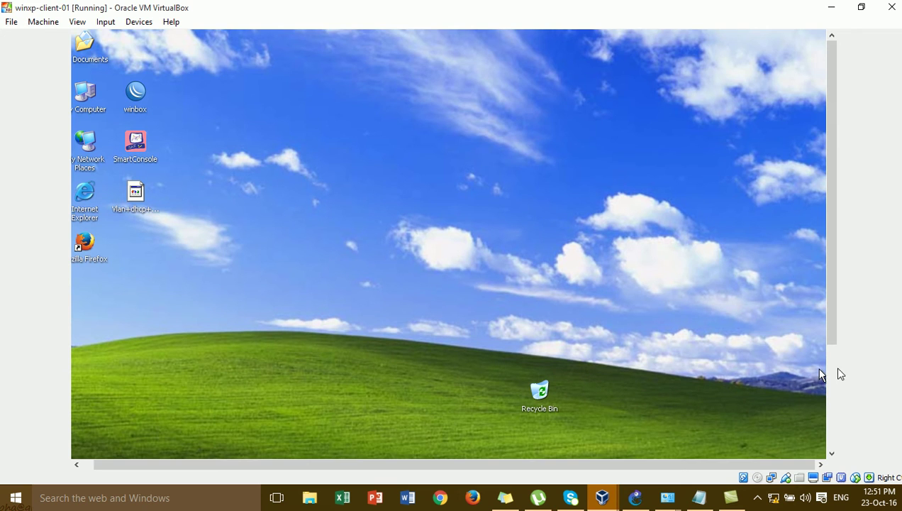
scroll(831, 354, "down", 4)
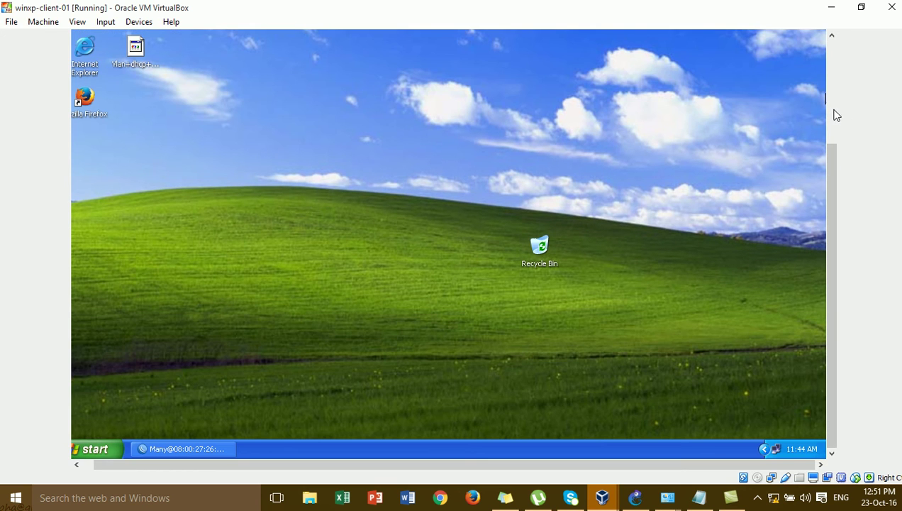
left_click(223, 447)
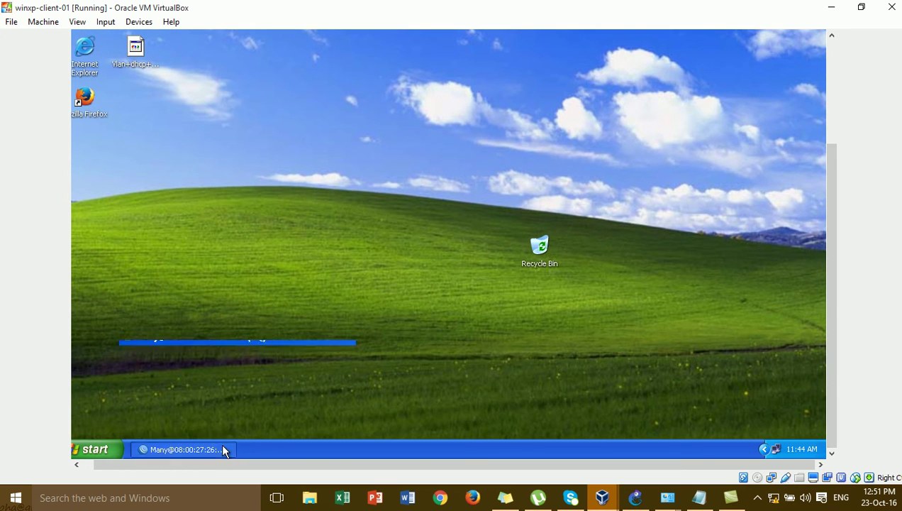
scroll(834, 113, "up", 4)
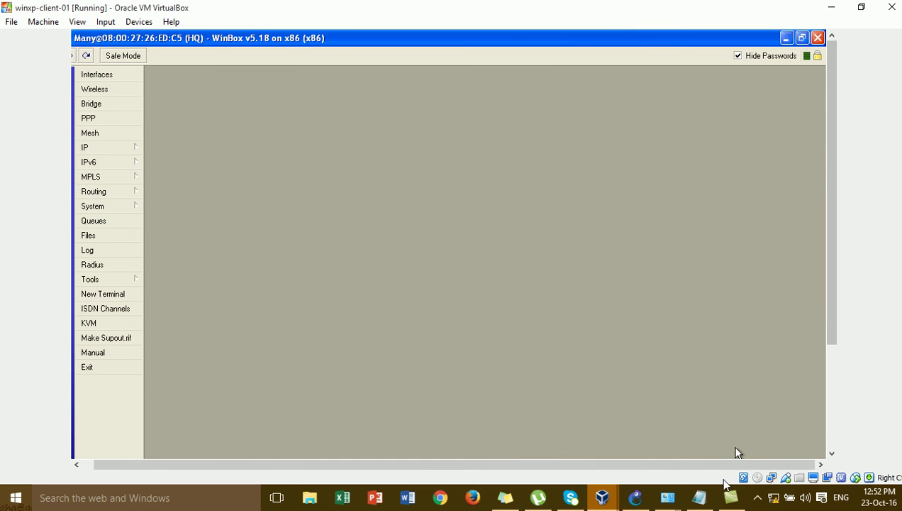
Return to the root level and run 'system reboot', confirming with 'y'.
mouse_move(602, 497)
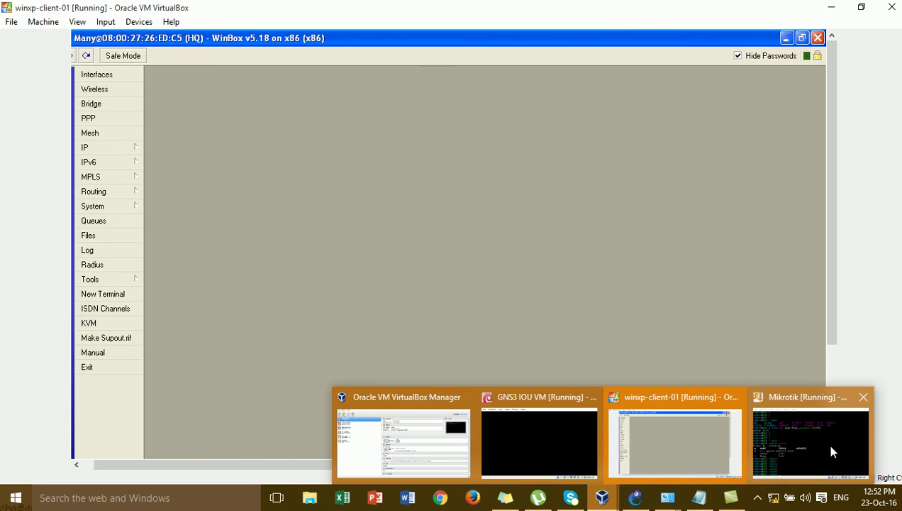
left_click(832, 448)
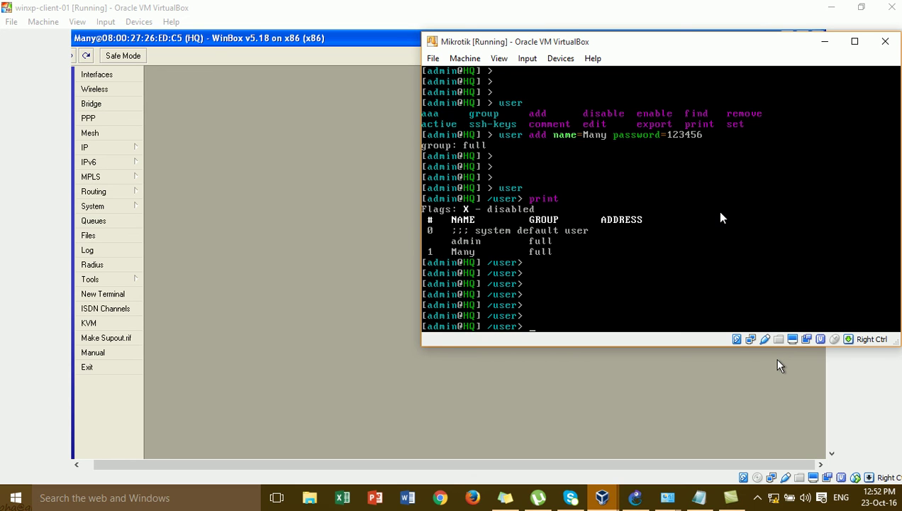
type("..")
key("Return")
type("..")
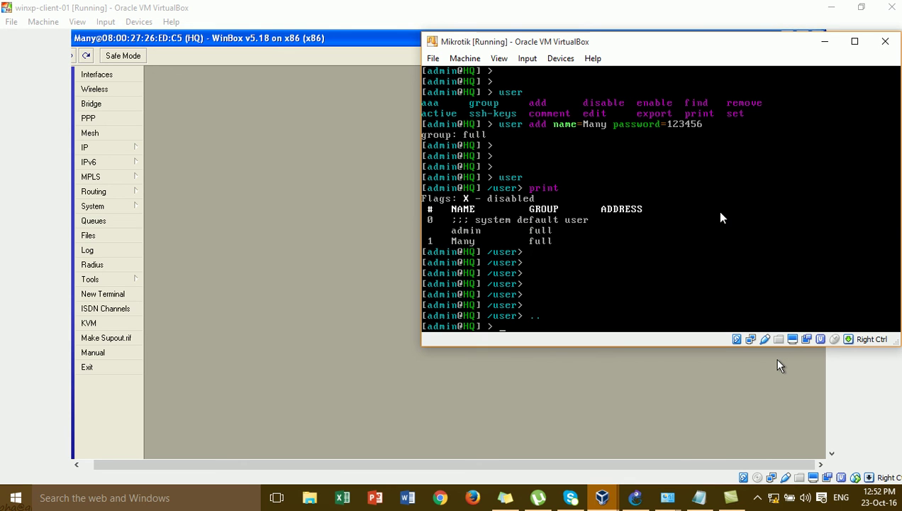
type("system hardware")
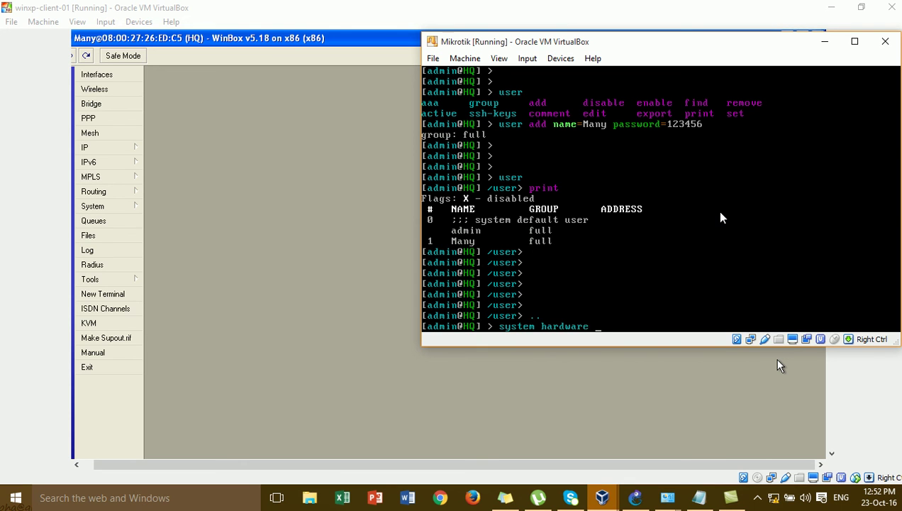
key("BackSpace")
key("BackSpace")
key("BackSpace")
key("BackSpace")
key("BackSpace")
key("BackSpace")
key("BackSpace")
key("BackSpace")
type("m reboot")
key("Return")
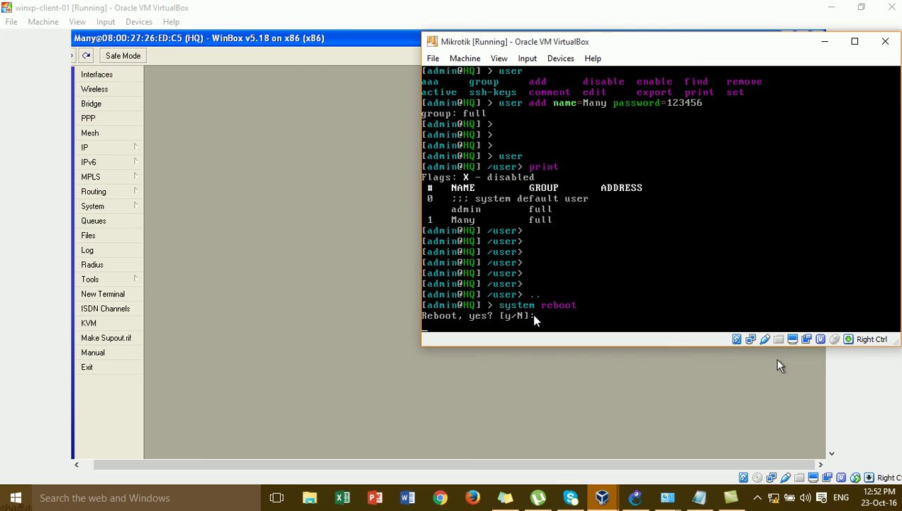
type("y")
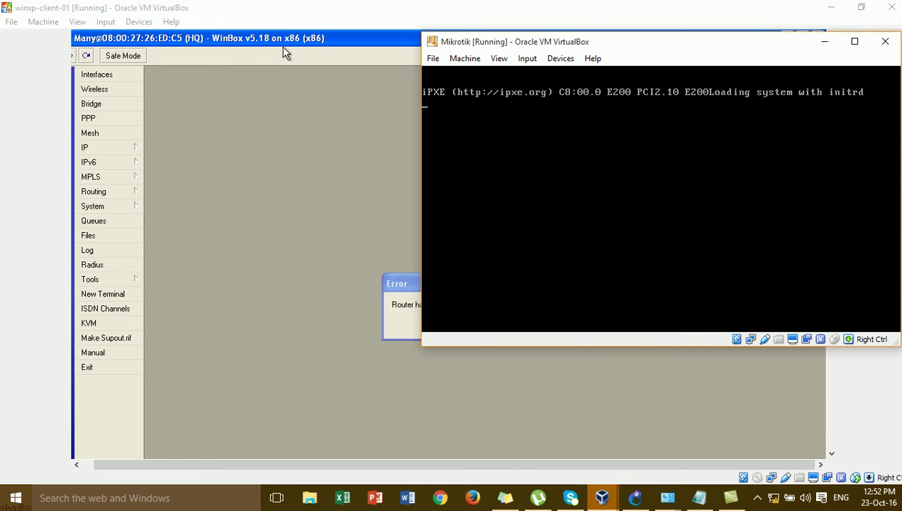
Dismiss the router-disconnected error, check HQ is back at login, then show GNS3.
left_click_drag(530, 44, 659, 87)
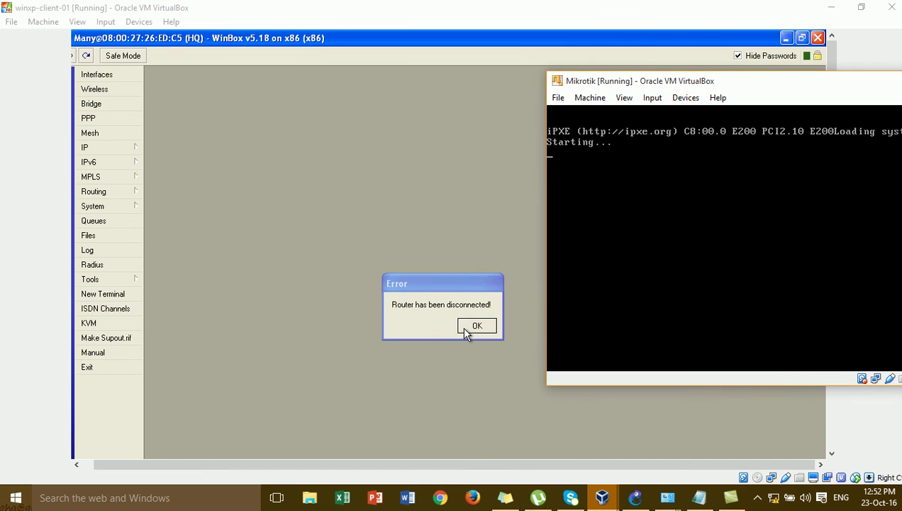
left_click(470, 326)
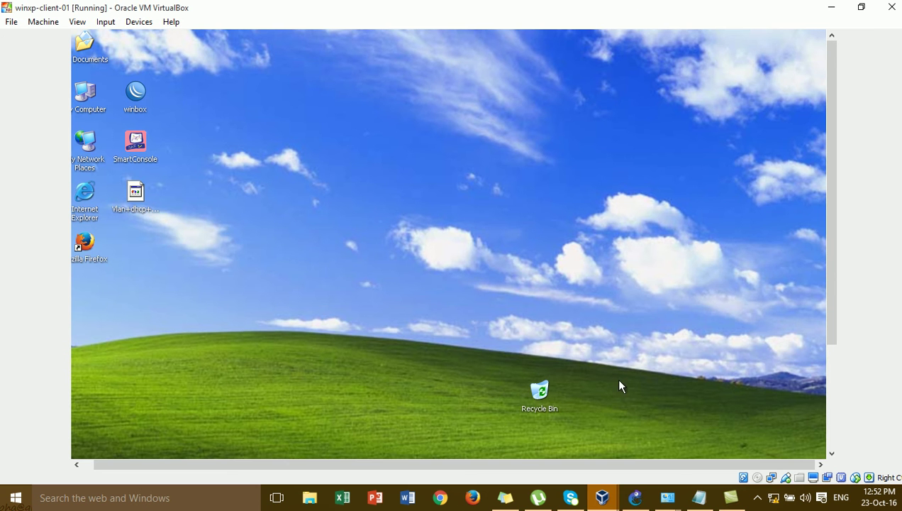
mouse_move(598, 500)
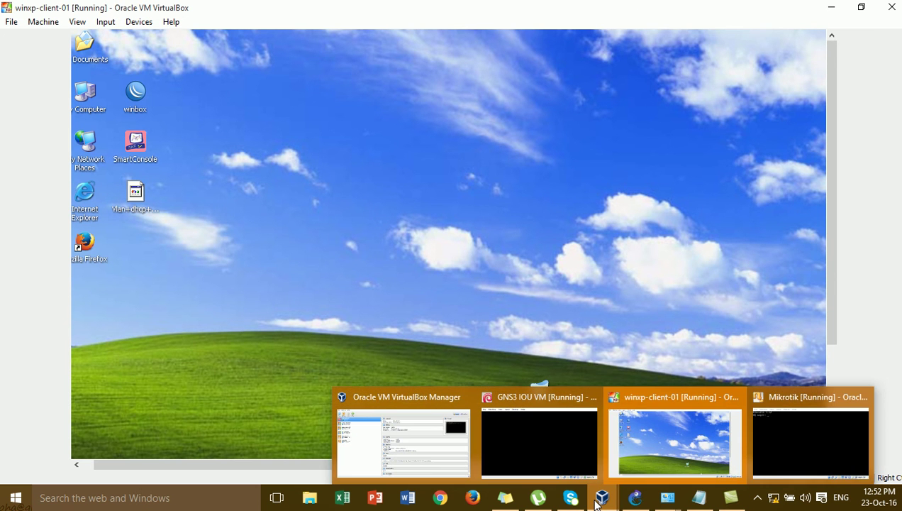
left_click(798, 422)
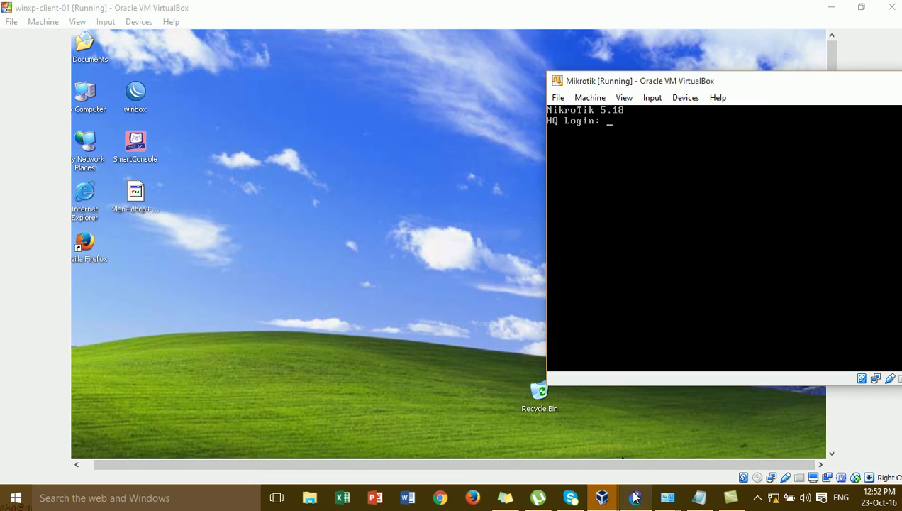
left_click(636, 499)
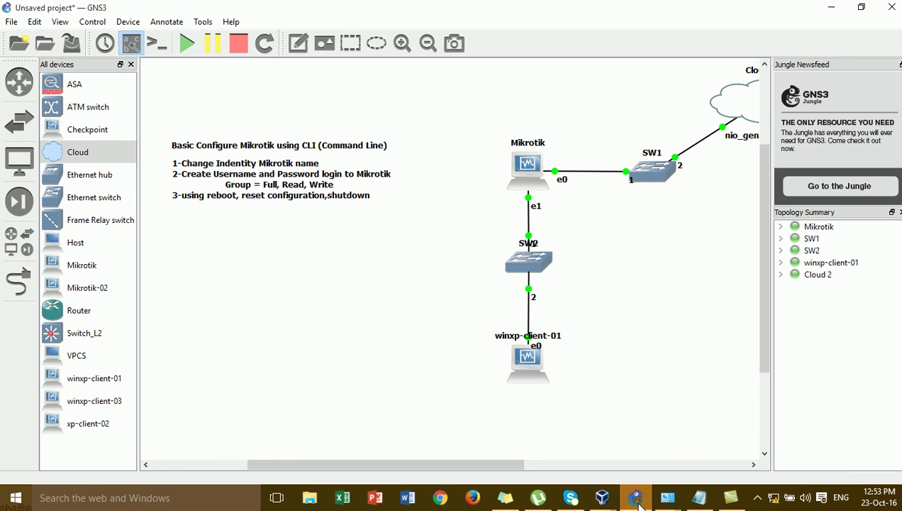
Reconnect Winbox to HQ with the saved new-user login, dismiss the welcome, and return to GNS3.
left_click(638, 502)
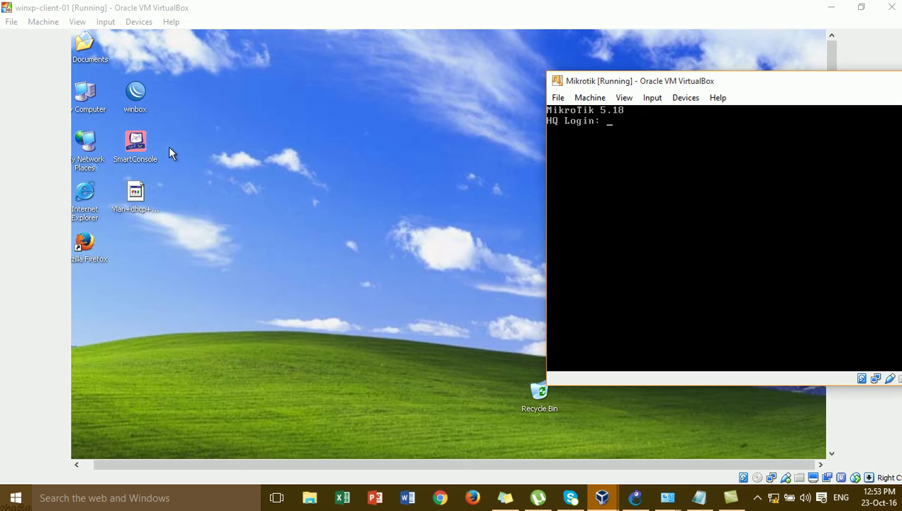
double_click(134, 92)
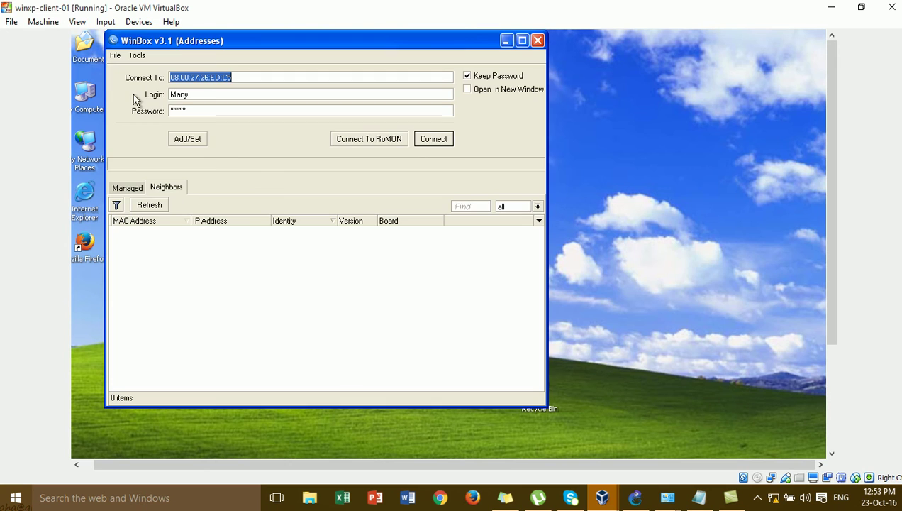
left_click(449, 137)
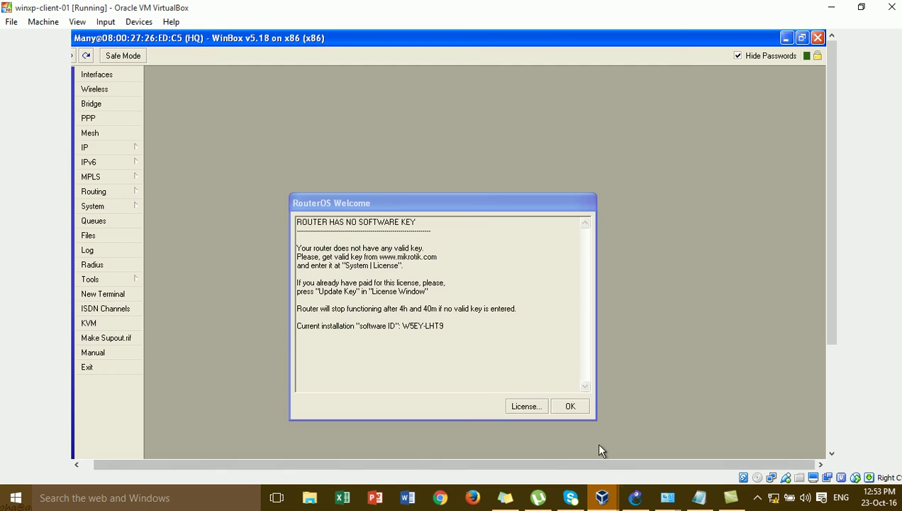
left_click(579, 409)
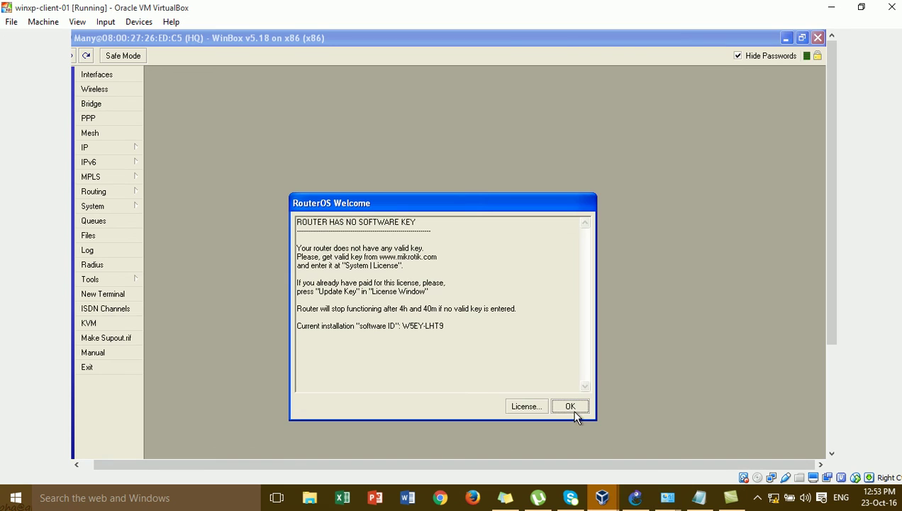
left_click(575, 413)
left_click(636, 497)
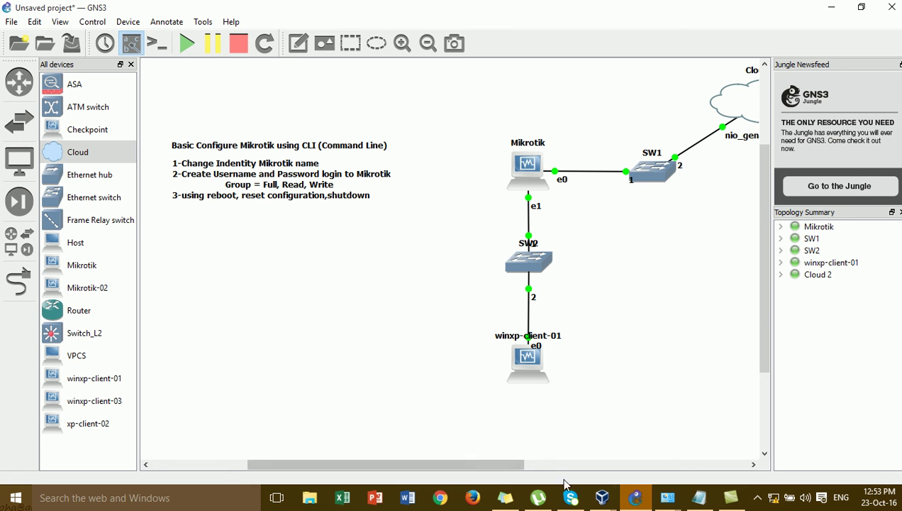
Open System > Users in WinBox to show the router's user list.
mouse_move(595, 502)
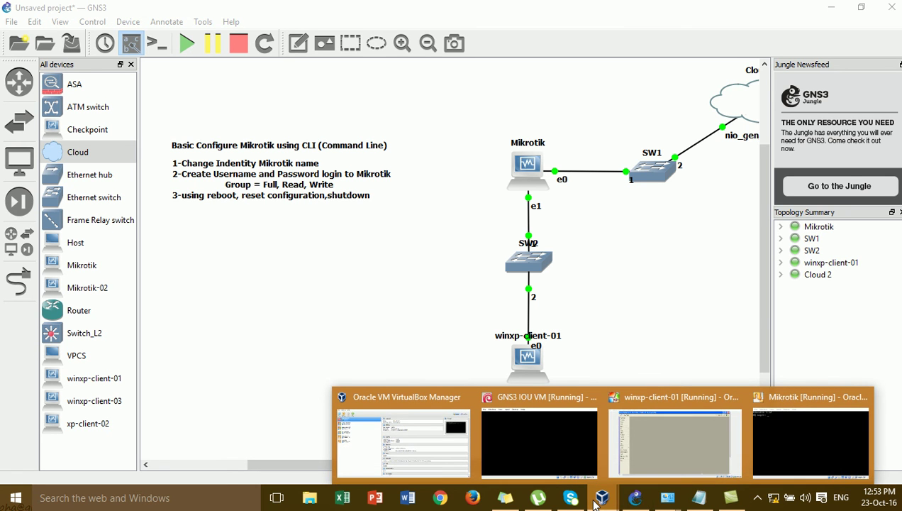
left_click(687, 428)
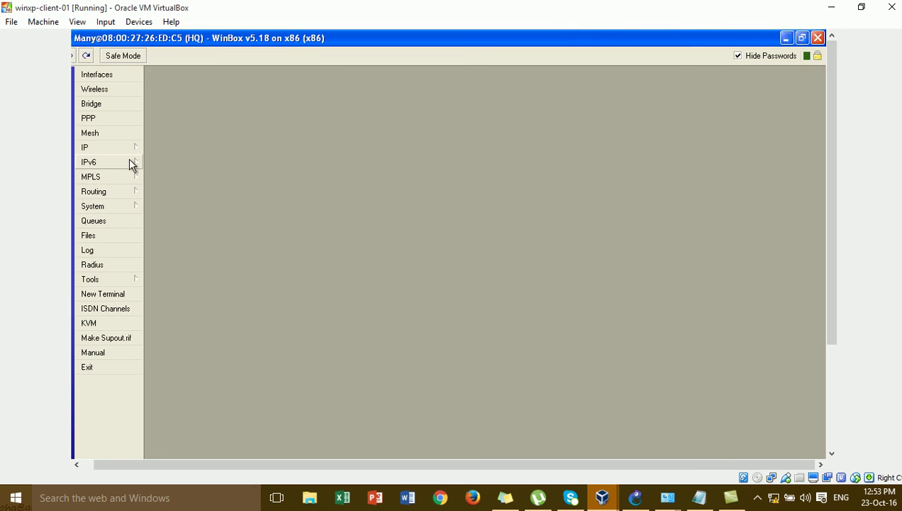
left_click(126, 208)
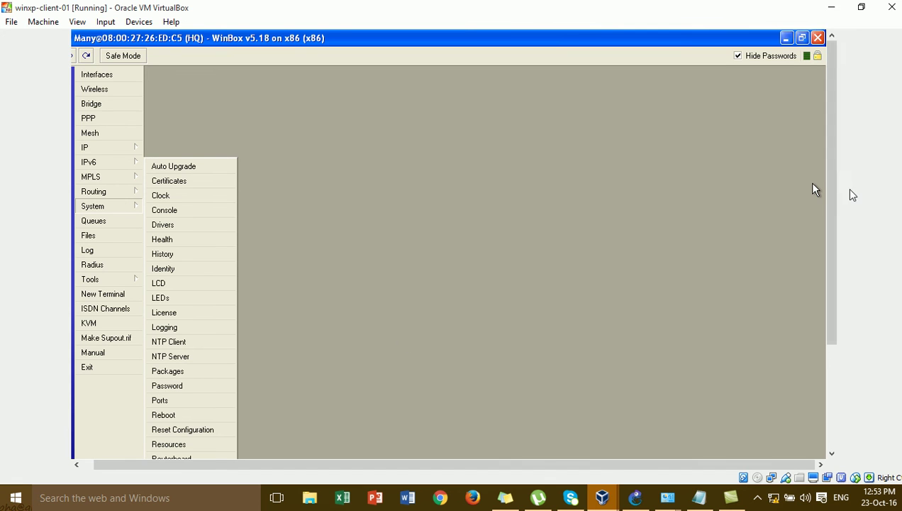
scroll(809, 181, "down", 3)
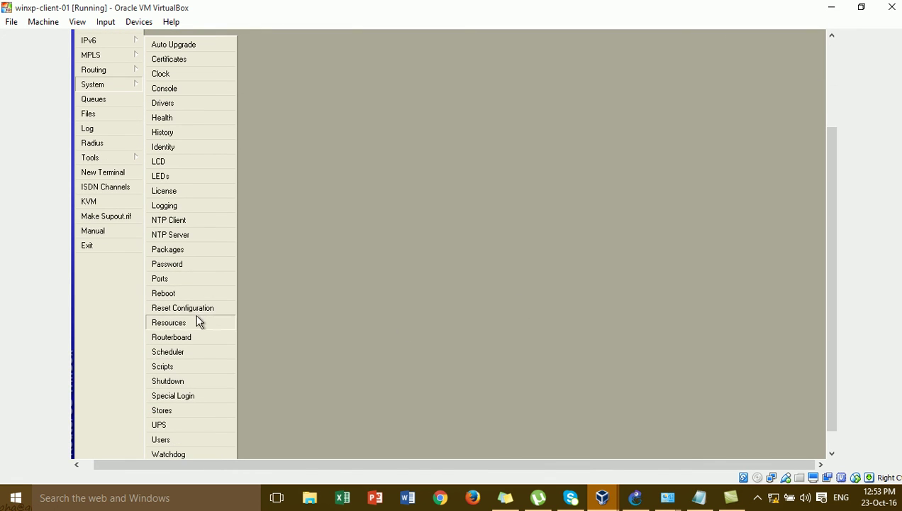
left_click(190, 439)
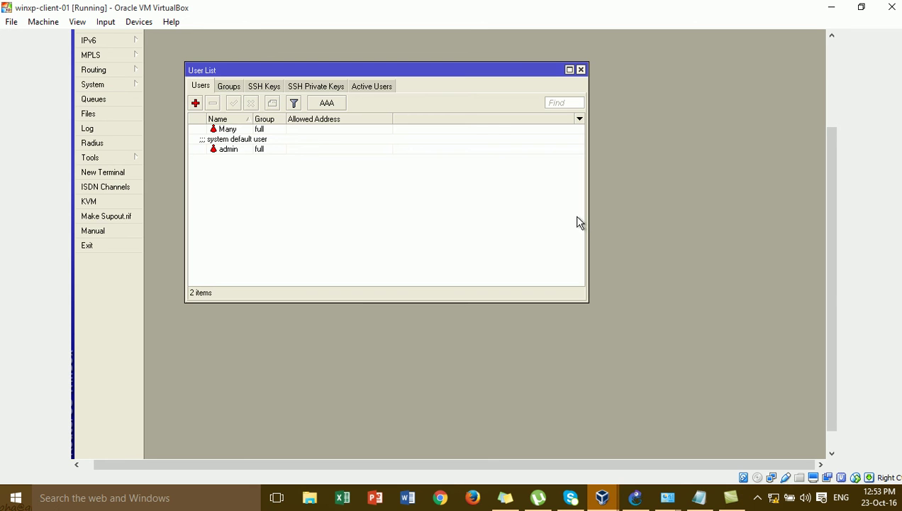
Inspect the admin and new-user entries, then bring the HQ console forward.
left_click(227, 143)
left_click(229, 131)
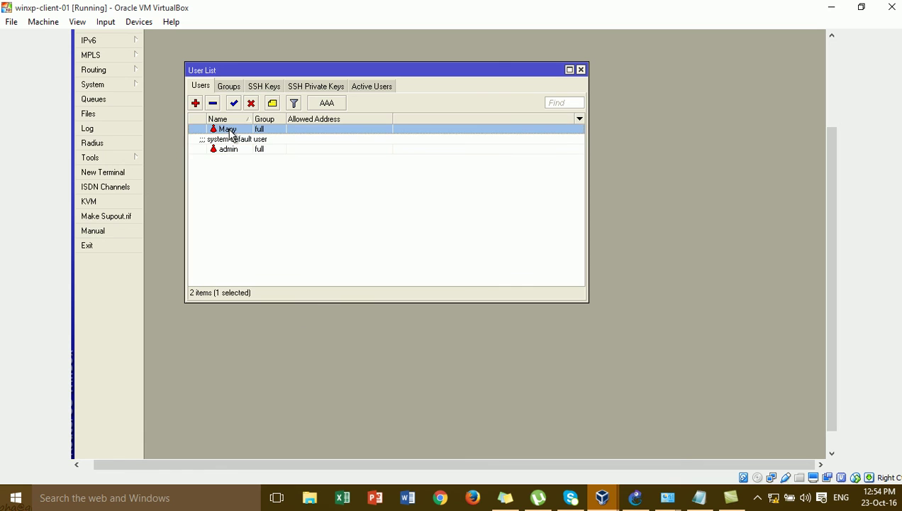
left_click(235, 152)
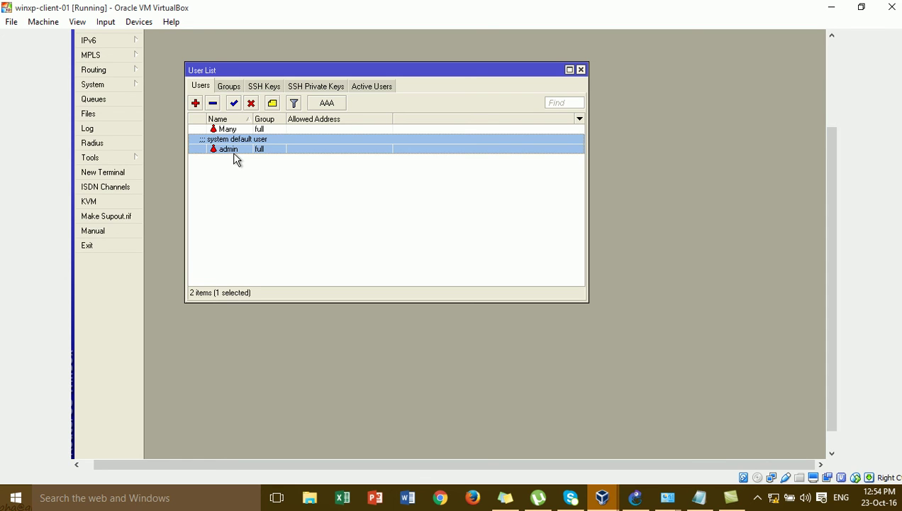
left_click(233, 132)
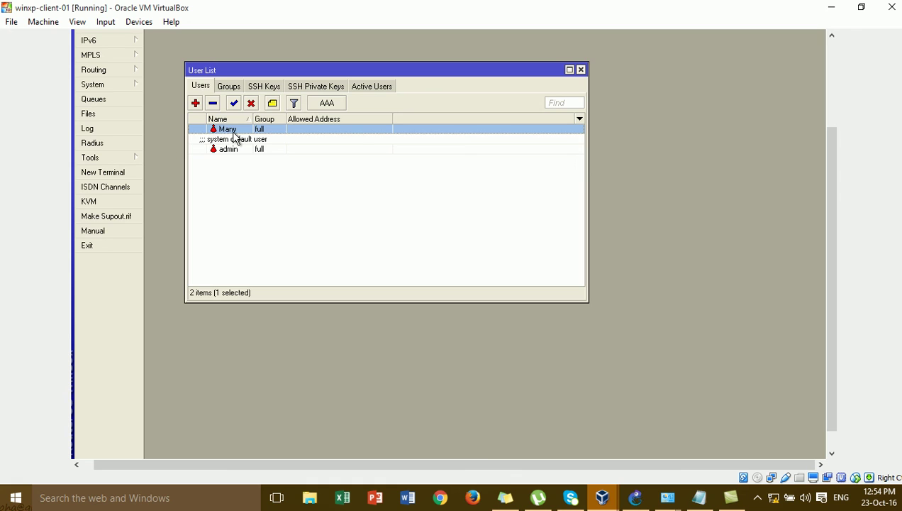
left_click(235, 150)
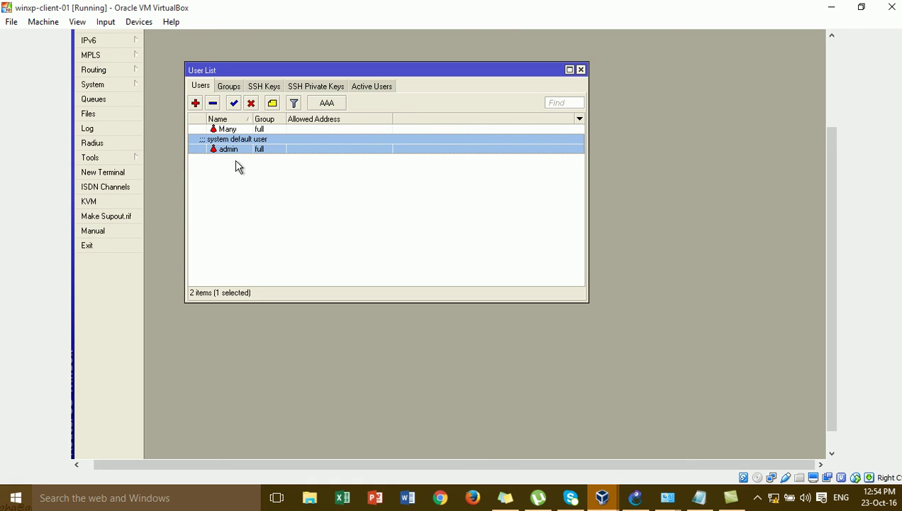
left_click(237, 164)
left_click(233, 134)
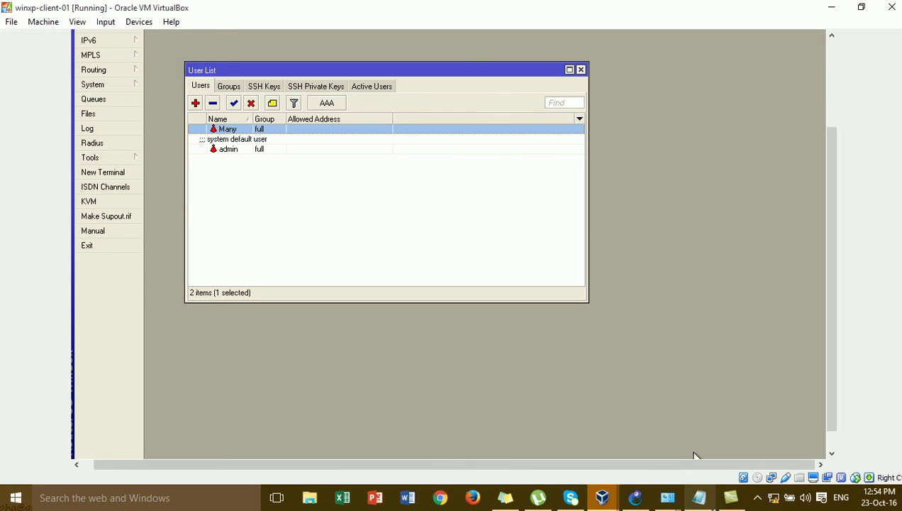
mouse_move(604, 502)
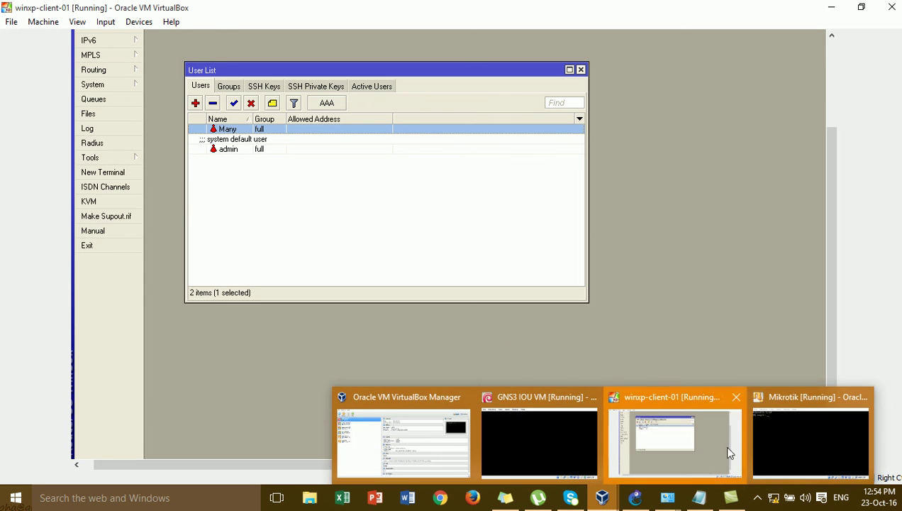
left_click(795, 424)
Log into the HQ console as admin and enter 'system reset-configuration' via tab completion.
type("admin")
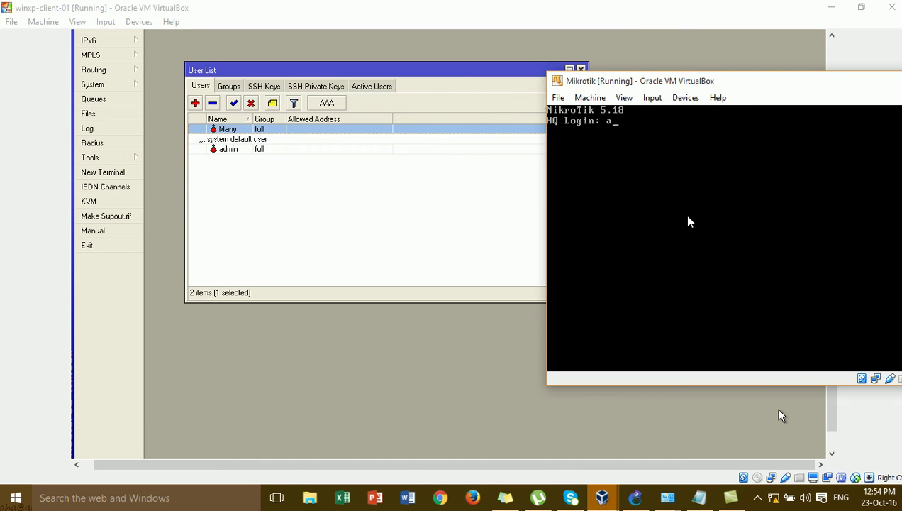
key("Return")
key("Return")
key("Return")
key("Return")
key("Return")
key("Return")
key("Return")
key("Return")
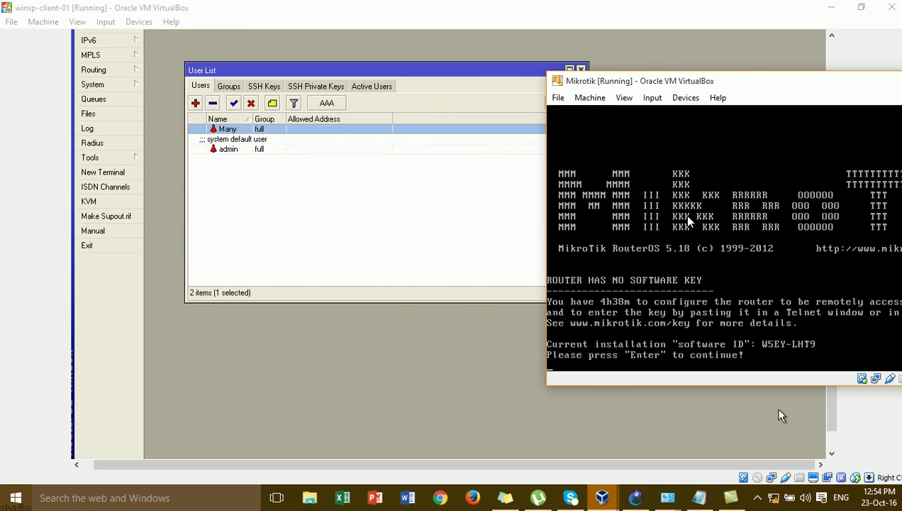
key("Return")
key("Return")
type("system ")
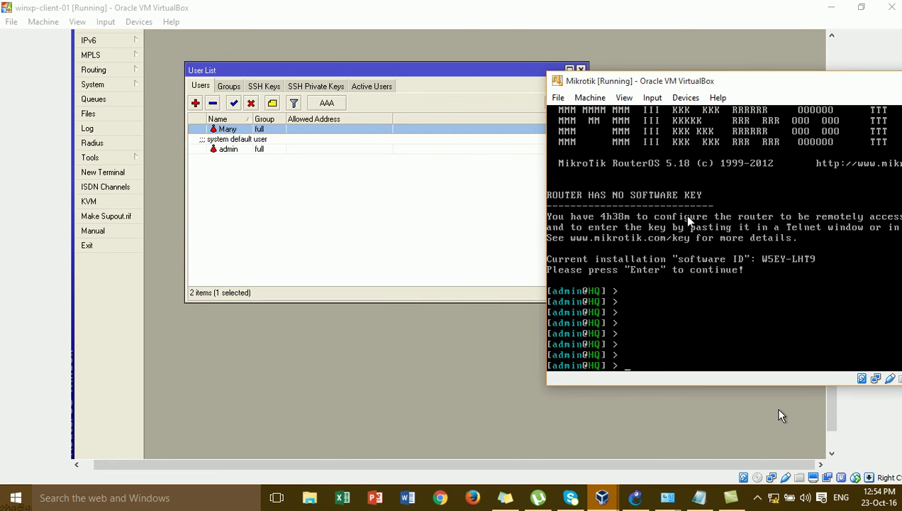
type("rese")
key("Tab")
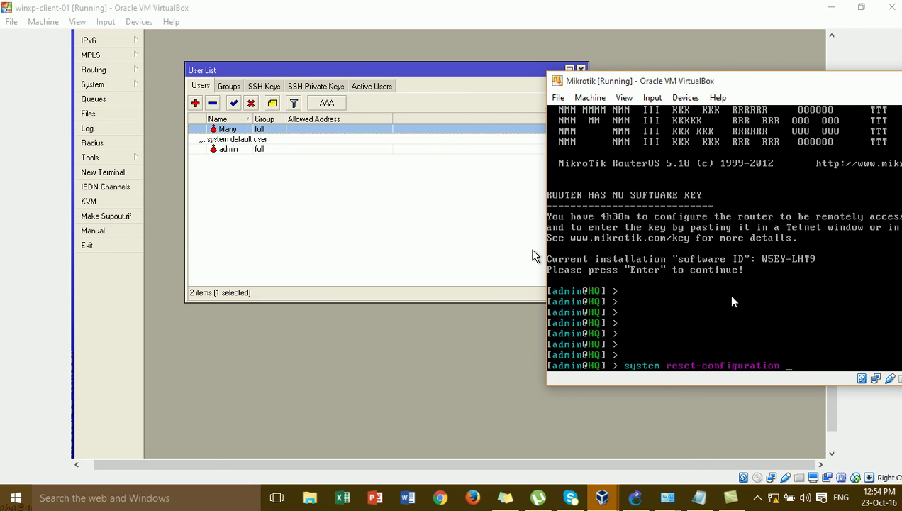
Run system reset-configuration on HQ and confirm the reset with y.
key("Return")
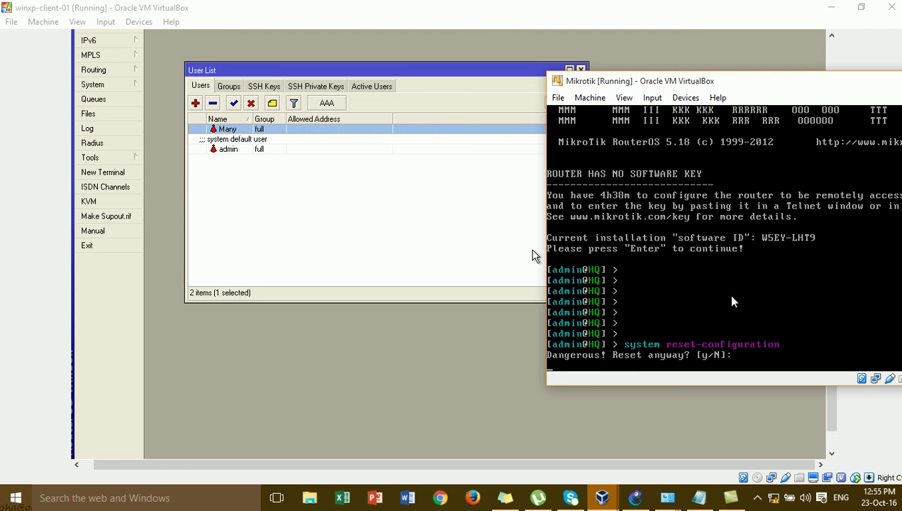
type("y")
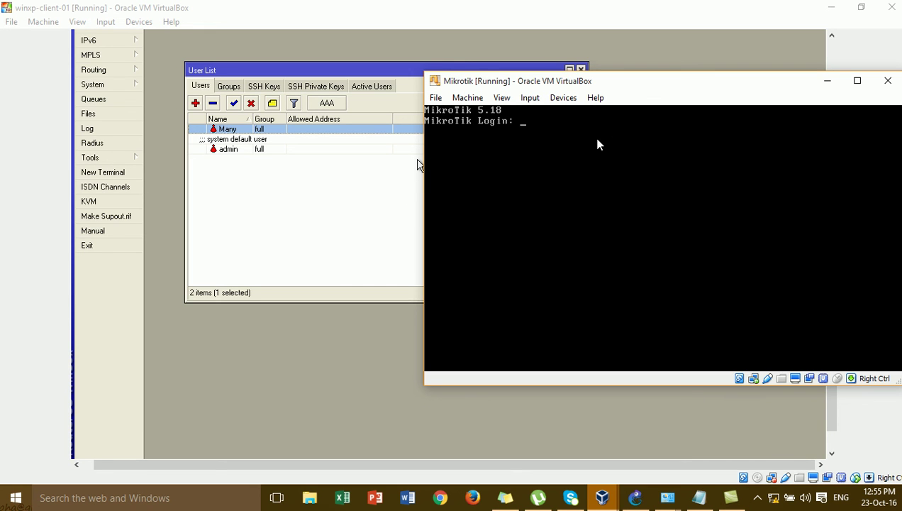
Move the router console aside, dismiss the disconnect error, and launch WinBox from the XP desktop.
left_click_drag(612, 80, 758, 104)
left_click(470, 205)
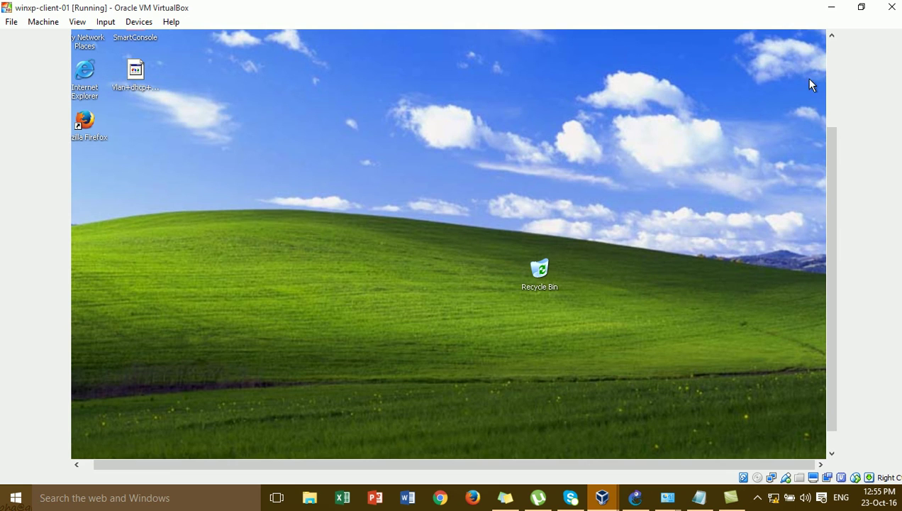
left_click(832, 79)
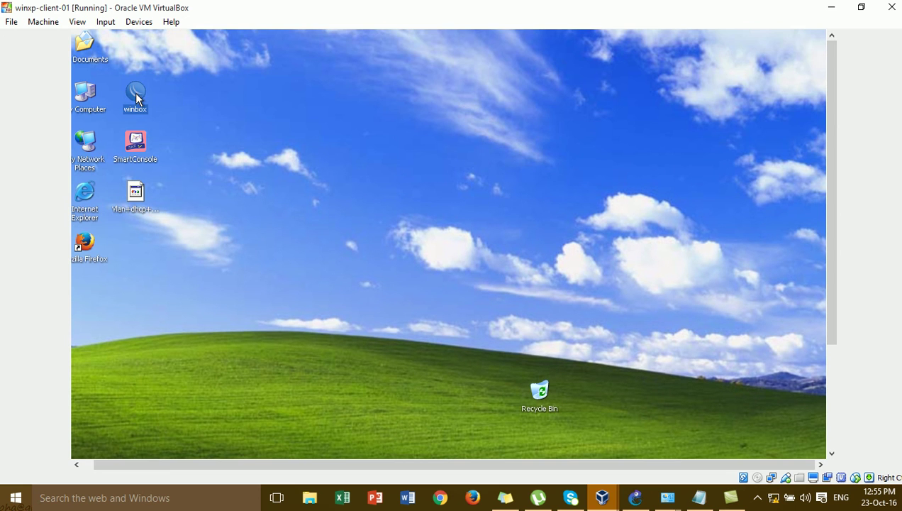
double_click(135, 94)
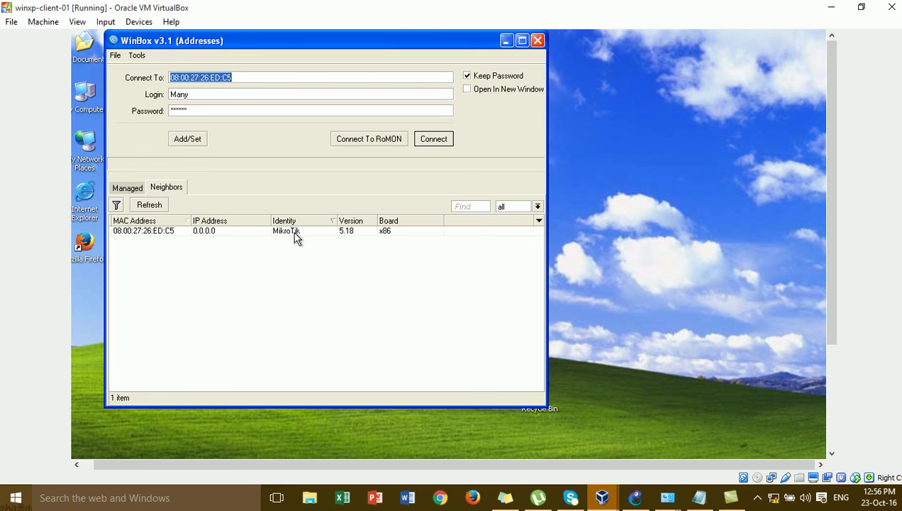
Try connecting to the MikroTik neighbour with the custom user and dismiss the rejection error.
left_click(161, 232)
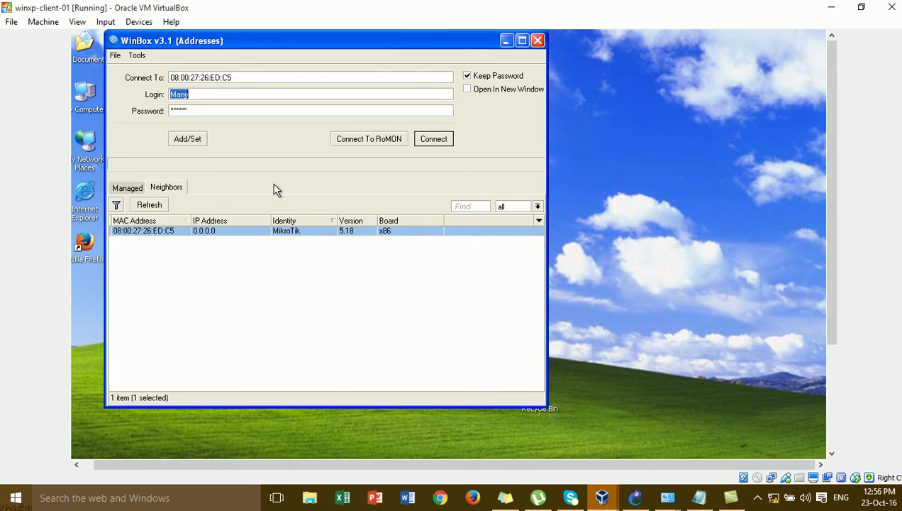
left_click(449, 142)
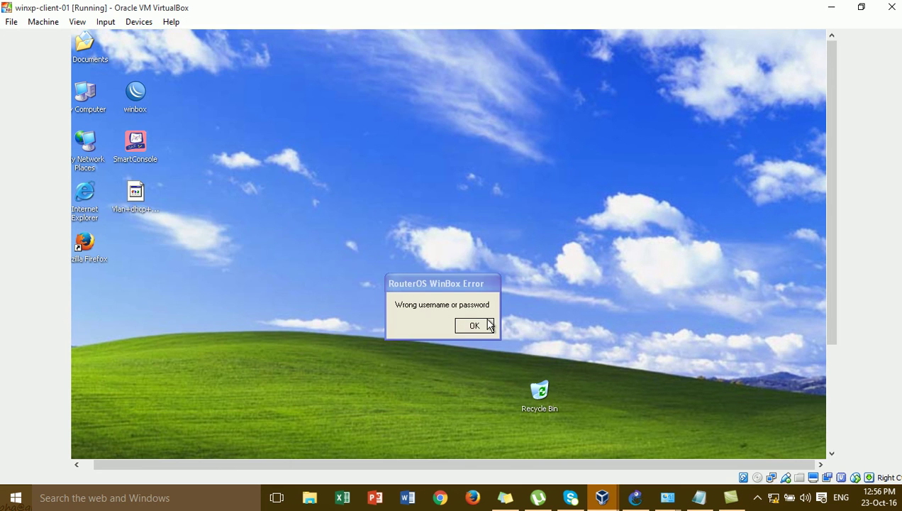
left_click(475, 326)
Log in to the MikroTik neighbour as admin with a blank password.
double_click(135, 94)
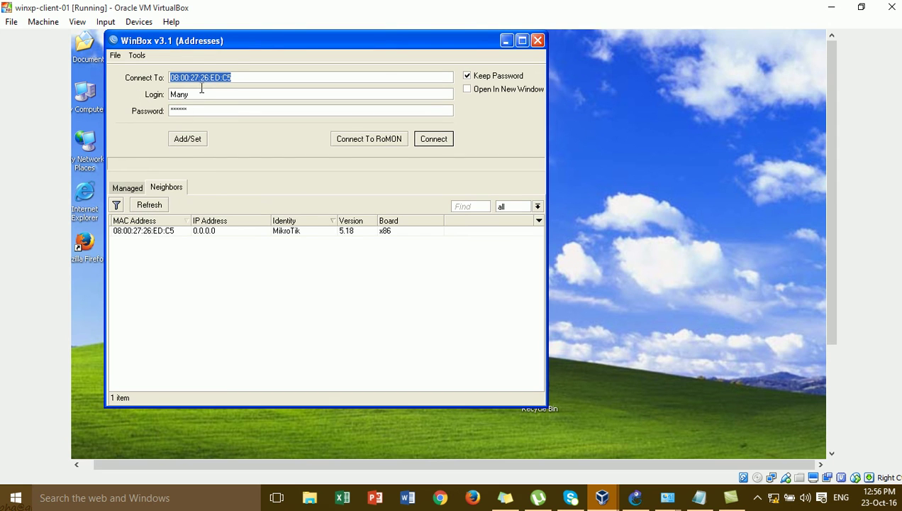
left_click(204, 93)
key("BackSpace")
key("BackSpace")
key("BackSpace")
key("BackSpace")
type("admin")
left_click(212, 110)
key("BackSpace")
key("BackSpace")
key("BackSpace")
key("BackSpace")
key("BackSpace")
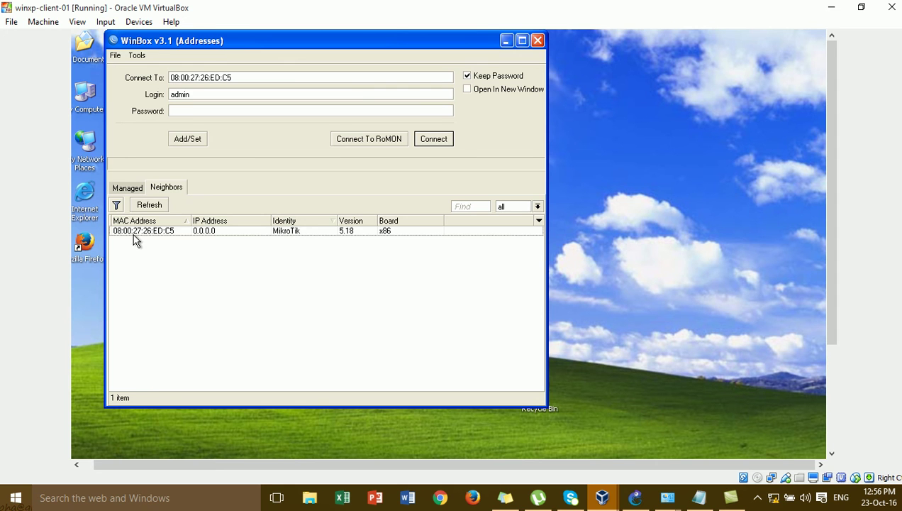
left_click(134, 231)
left_click(445, 141)
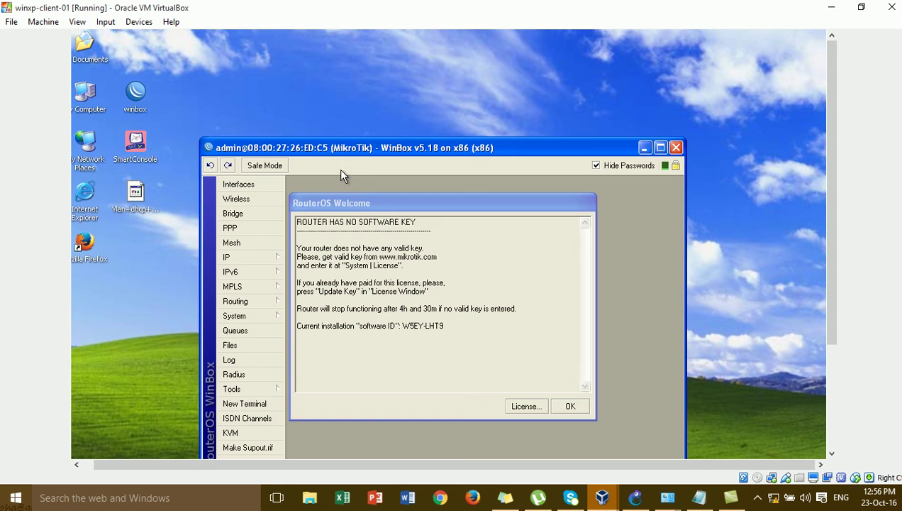
Dismiss the licence welcome and default configuration notices and move the router window up.
key("Return")
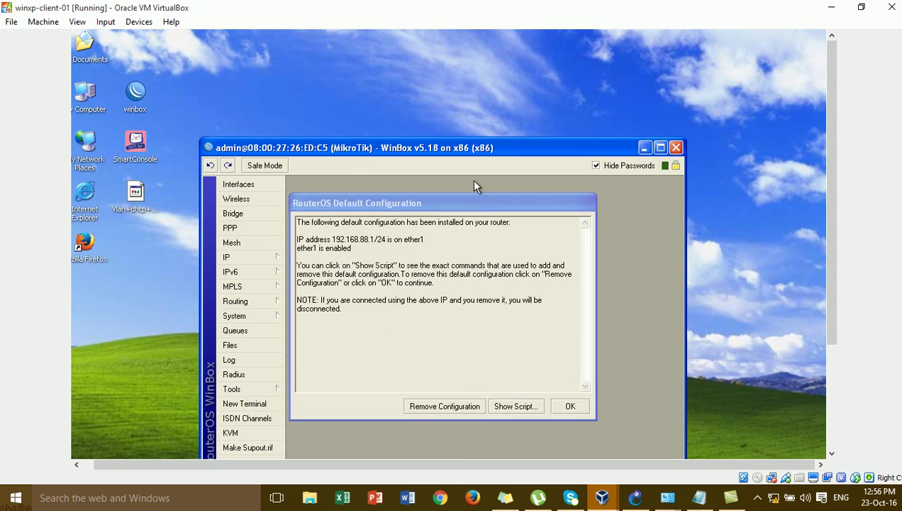
left_click(572, 404)
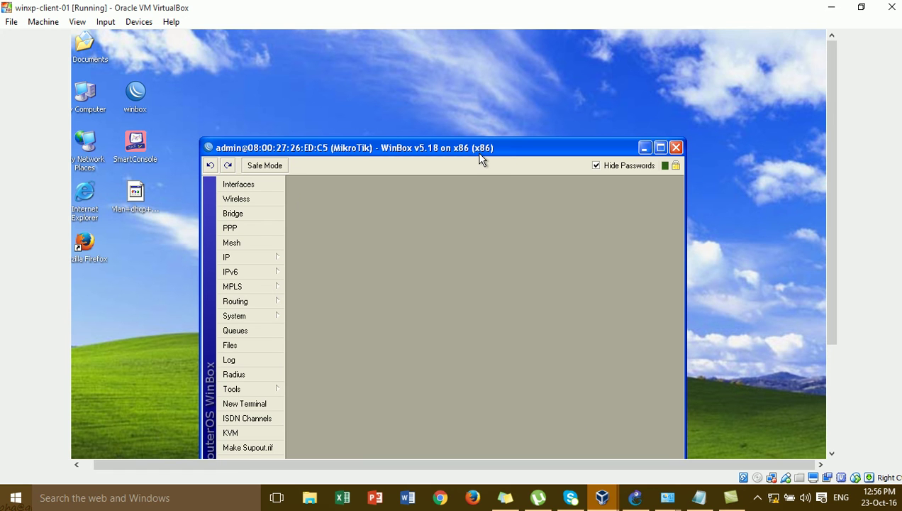
left_click_drag(476, 152, 472, 56)
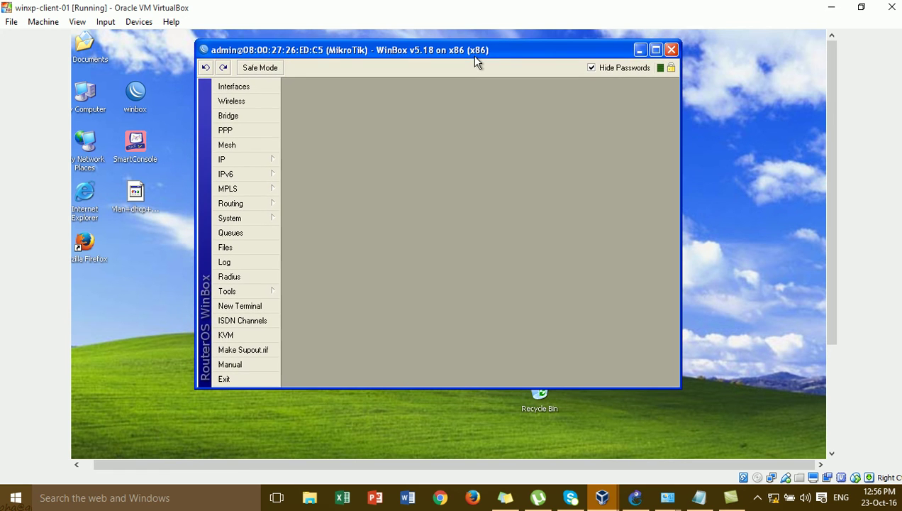
Open System > Users and select the sole admin entry.
left_click(263, 220)
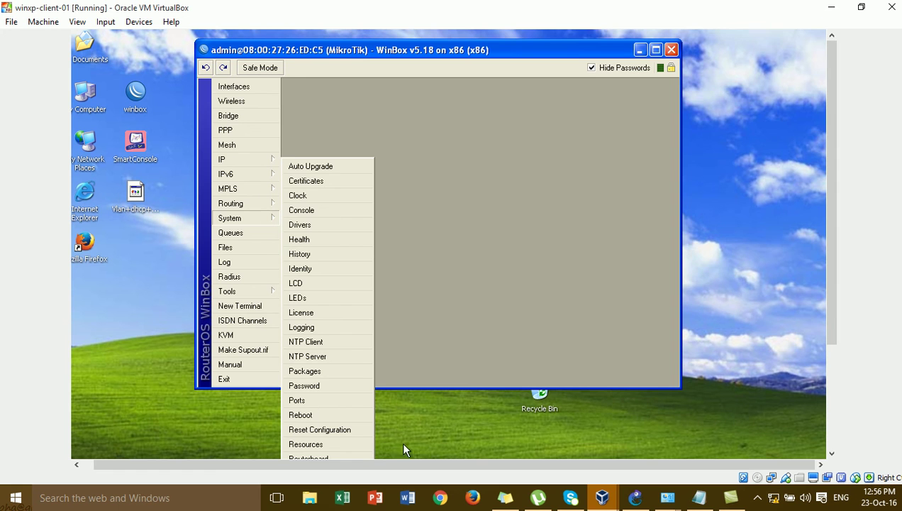
left_click_drag(831, 270, 837, 366)
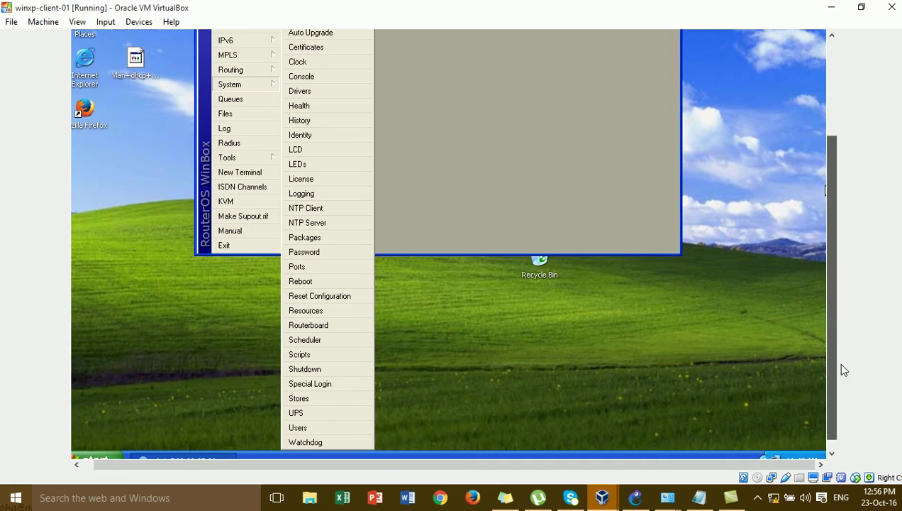
left_click(340, 427)
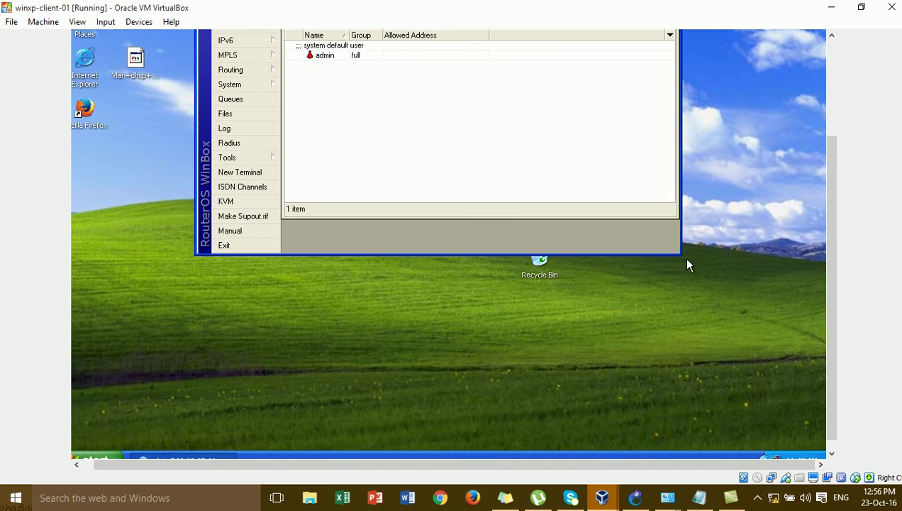
left_click_drag(836, 257, 826, 179)
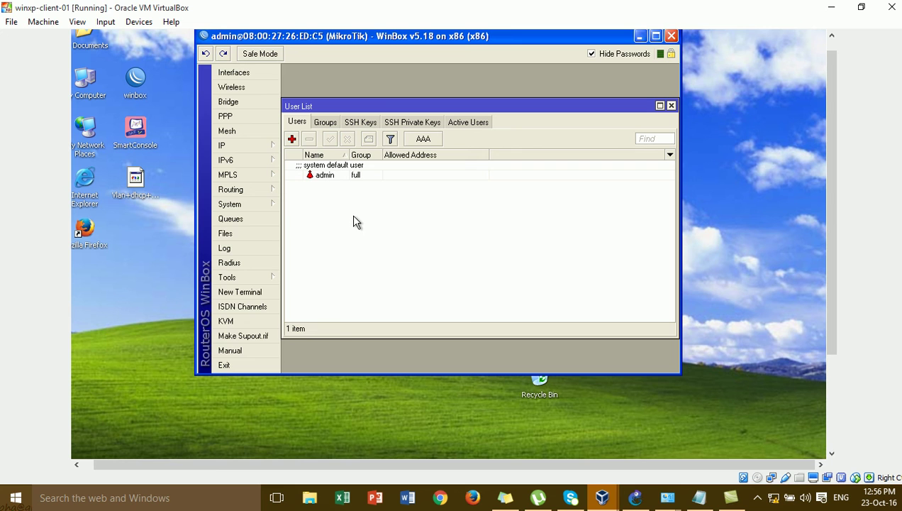
left_click(329, 179)
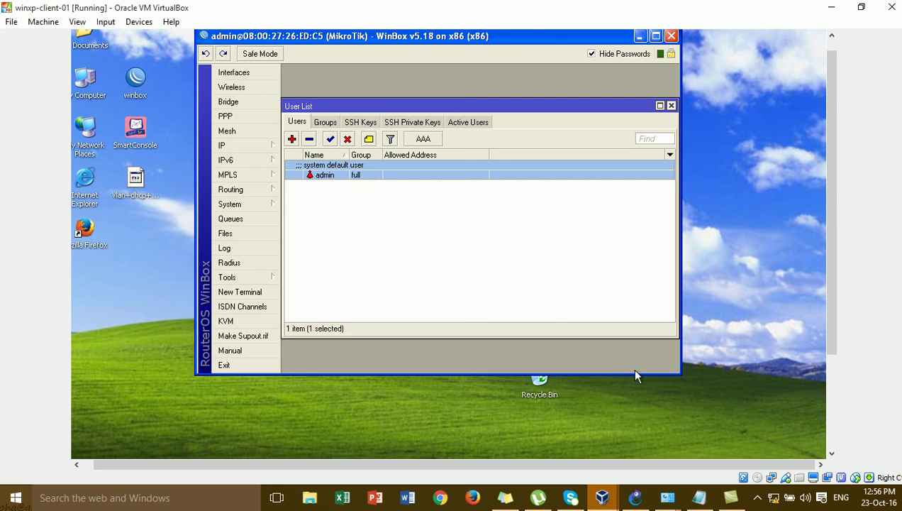
Open the Mikrotik router's console from GNS3 and log in as admin.
left_click(635, 499)
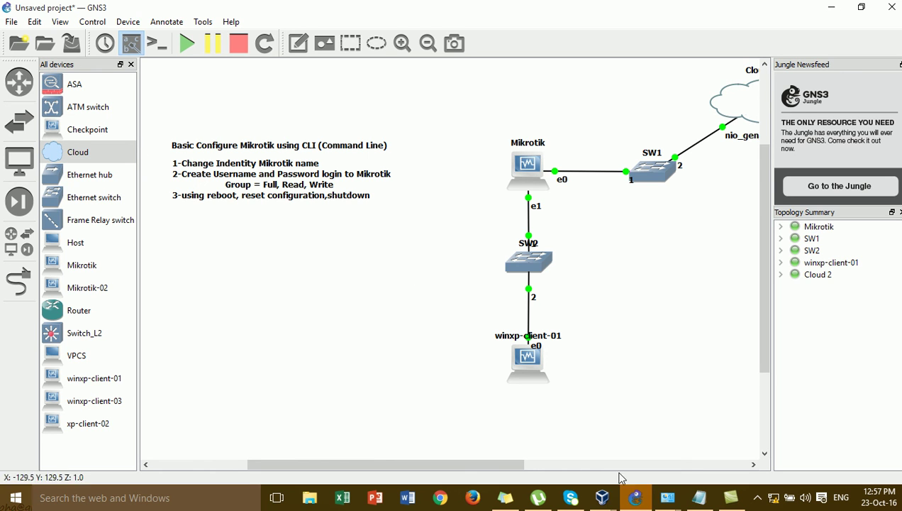
mouse_move(603, 496)
left_click(770, 429)
type("admin")
key("Return")
key("Return")
key("Return")
key("Return")
key("Return")
key("Return")
Run system shutdown on the router and confirm with y.
type("system shutdown")
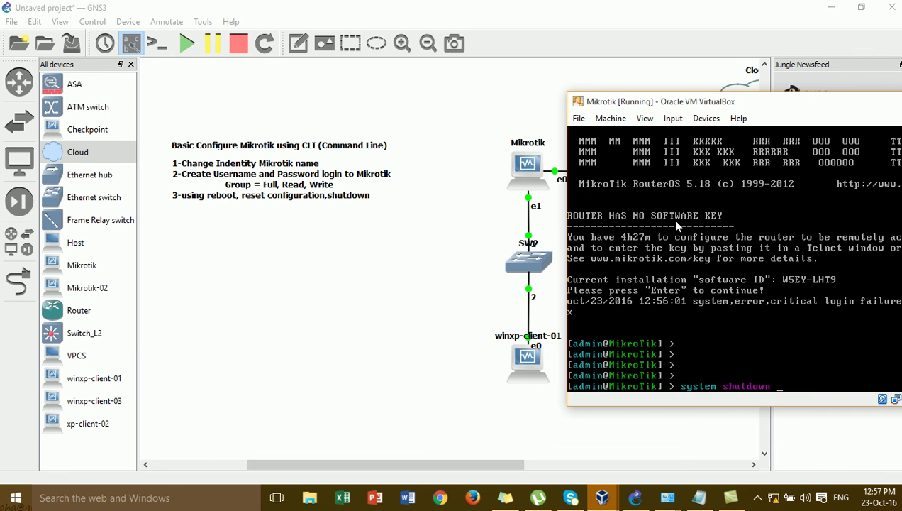
key("Return")
type("y")
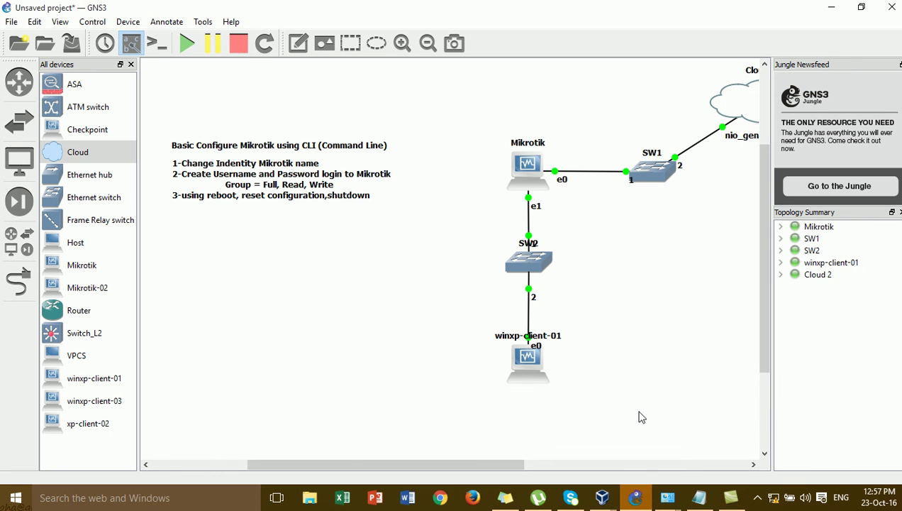
Close the User List and WinBox session on winxp-client-01, then minimise its VirtualBox window.
mouse_move(604, 501)
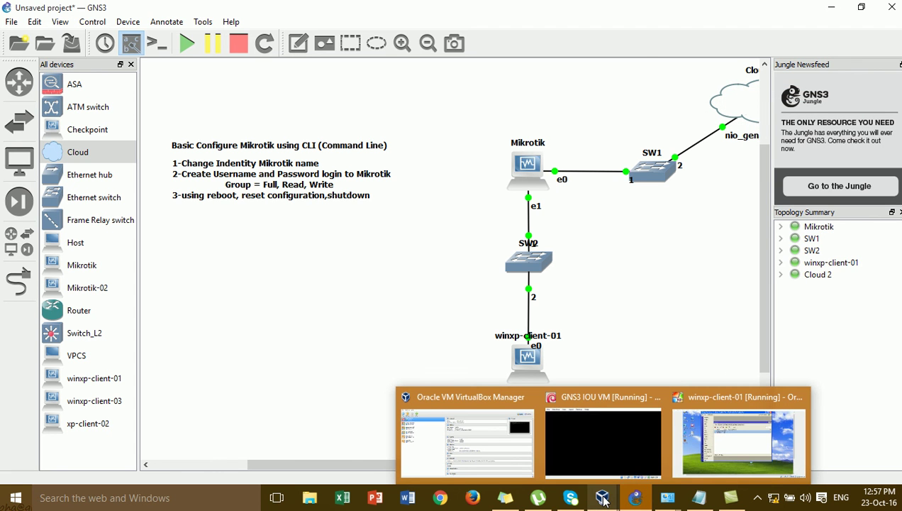
left_click(724, 415)
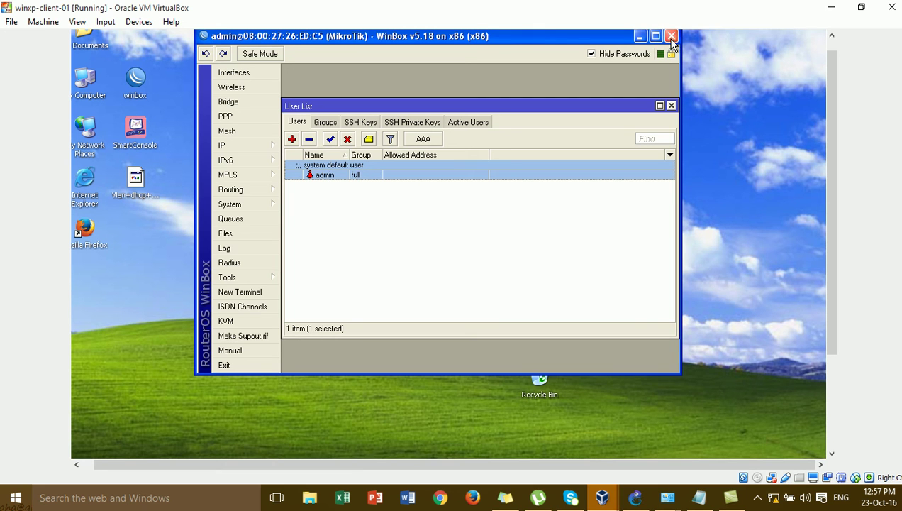
left_click(671, 105)
left_click(671, 37)
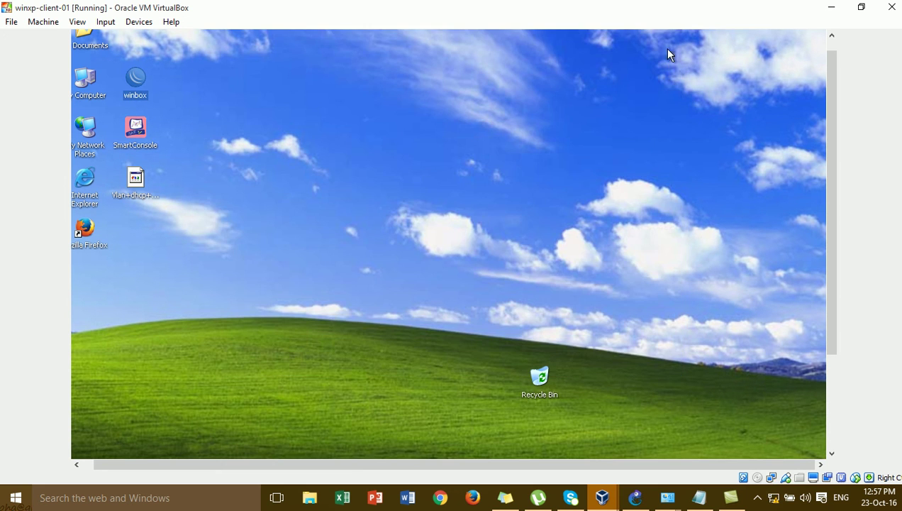
left_click(831, 7)
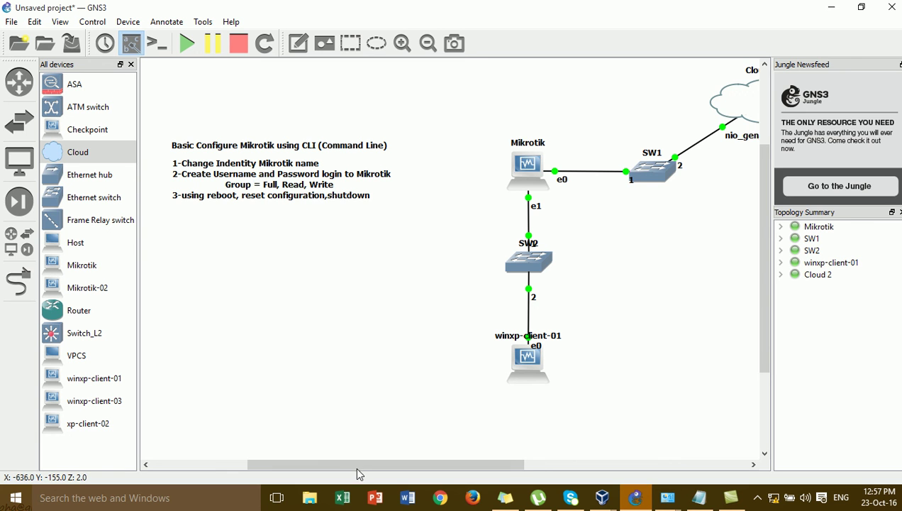
Scroll across the GNS3 topology to view Cloud 2, then minimise GNS3.
left_click_drag(361, 472, 429, 466)
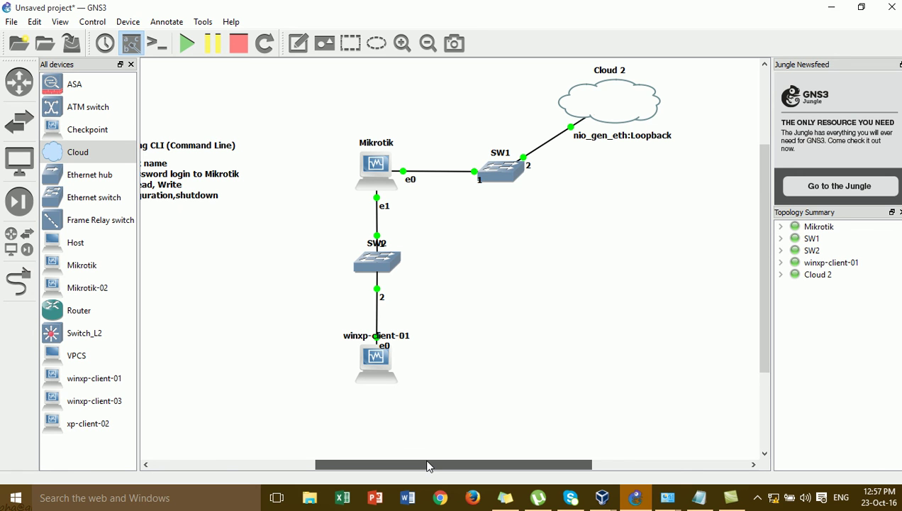
left_click_drag(428, 466, 364, 464)
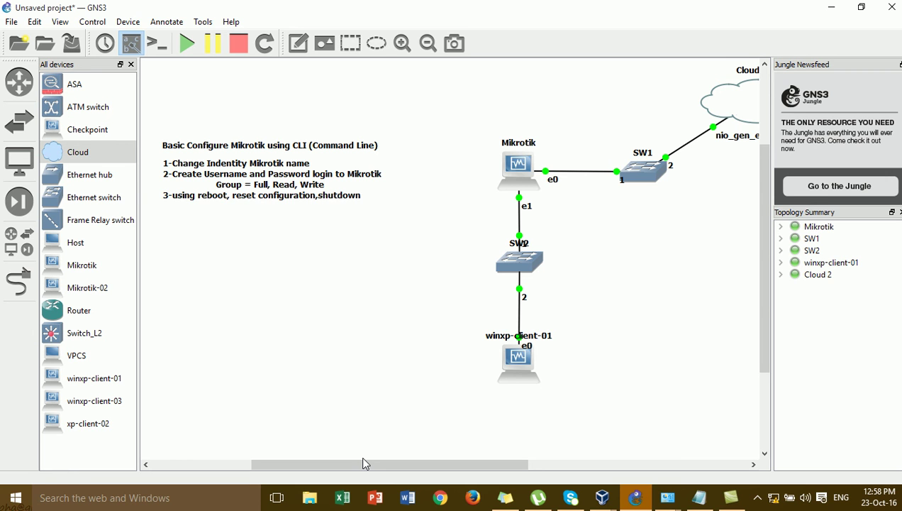
left_click(826, 6)
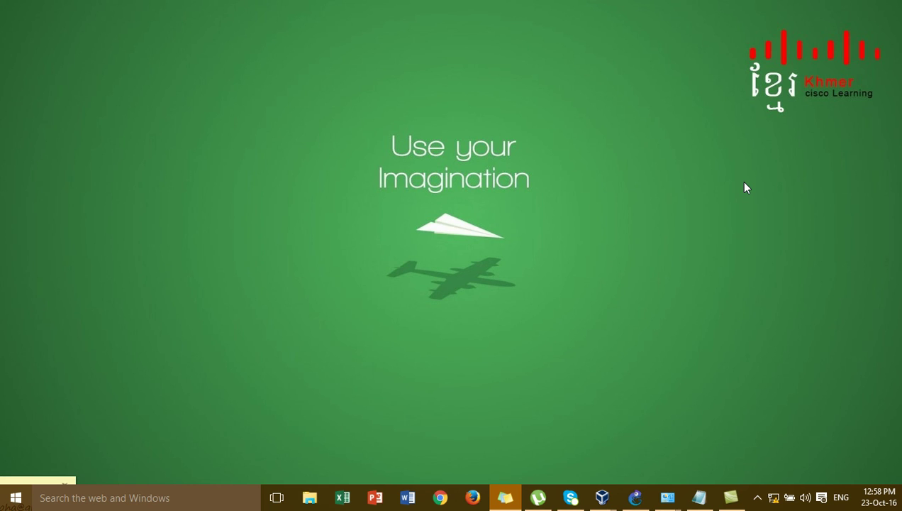